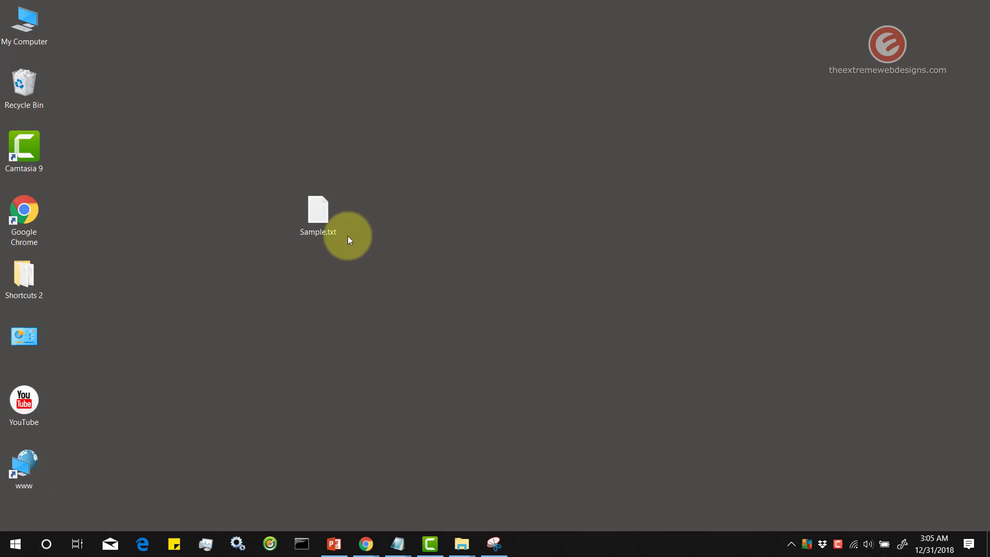
# Step: Open Sample.txt in Notepad, add the line 'Some more content.' and cut-and-paste the whole text back
pyautogui.doubleClick(321, 225)
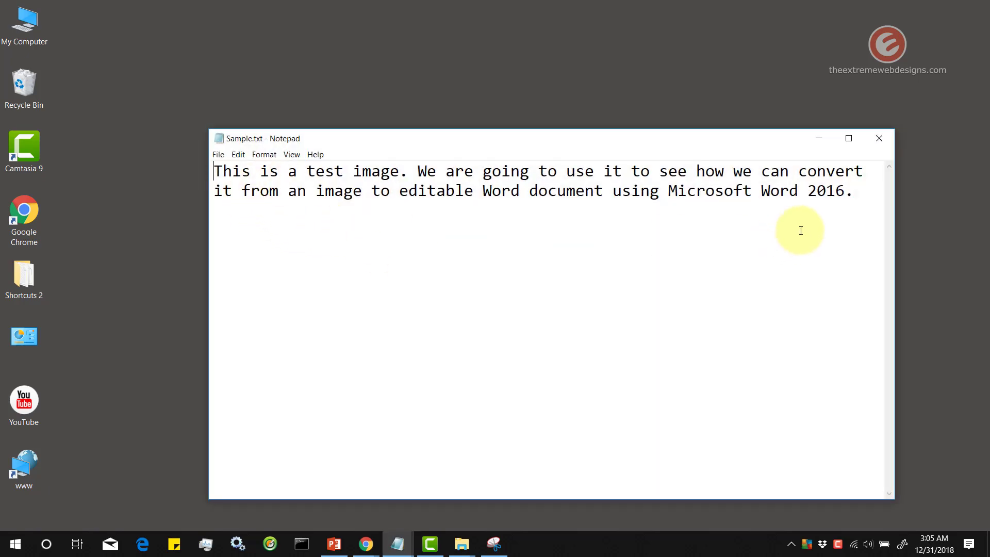
pyautogui.click(856, 192)
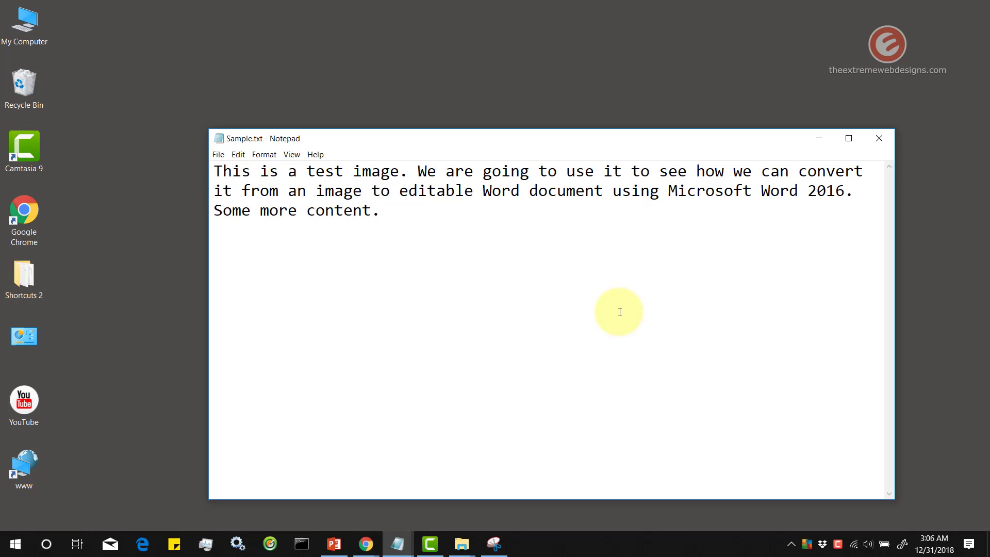
pyautogui.click(219, 155)
pyautogui.click(398, 226)
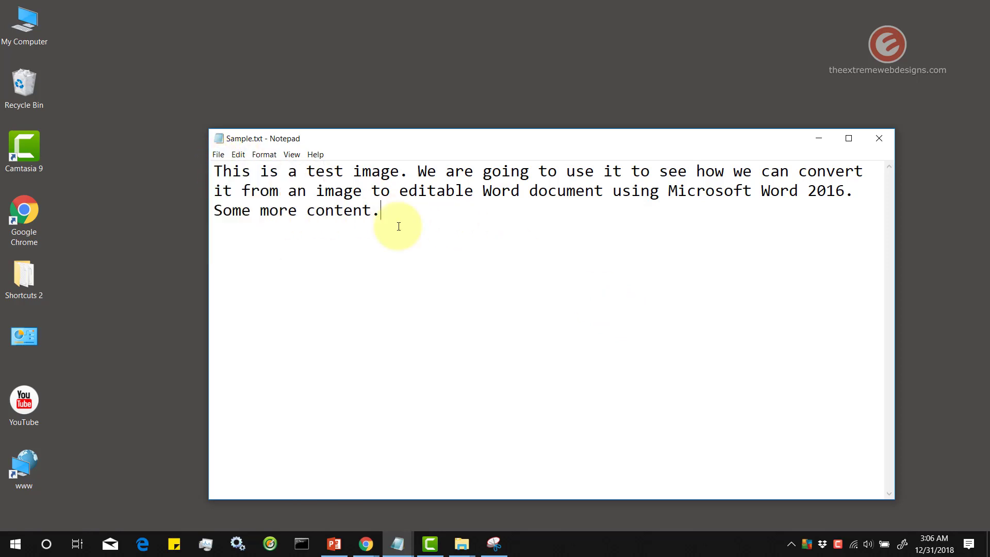
pyautogui.hotkey('ctrl', 'a')
pyautogui.hotkey('ctrl', 'x')
pyautogui.hotkey('ctrl', 'v')
# Step: Launch Snipping Tool and capture the whole Notepad window as a new snip
pyautogui.click(503, 535)
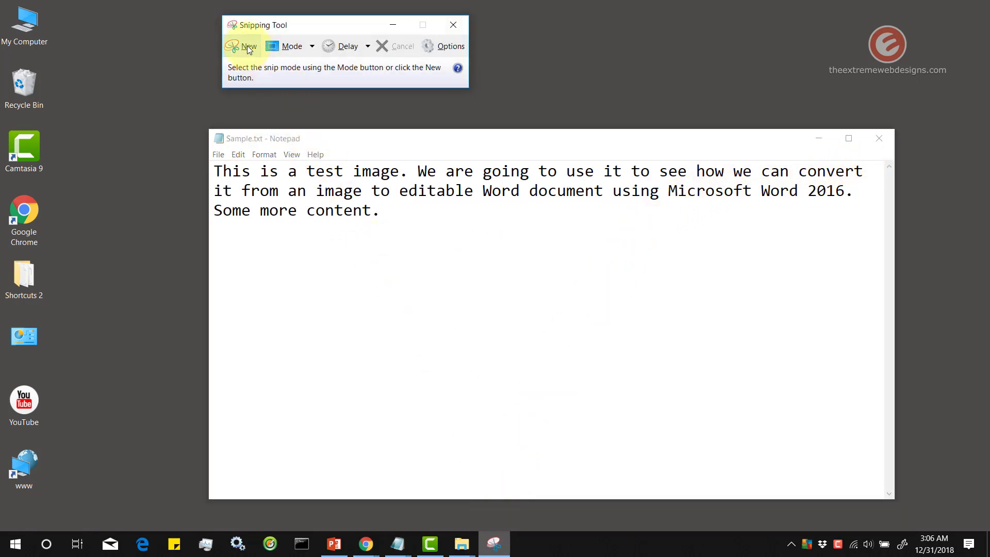
pyautogui.click(246, 45)
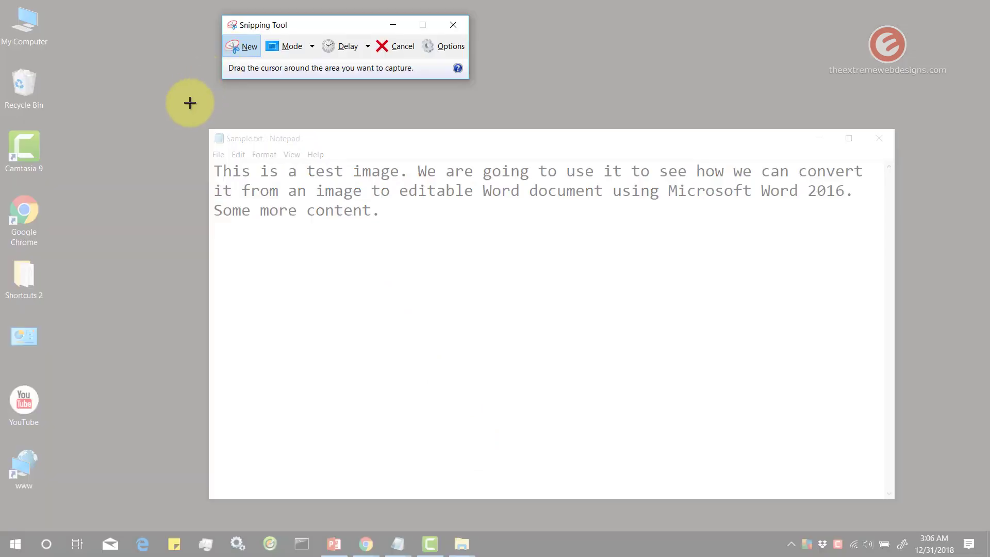
pyautogui.moveTo(189, 103); pyautogui.dragTo(916, 510)
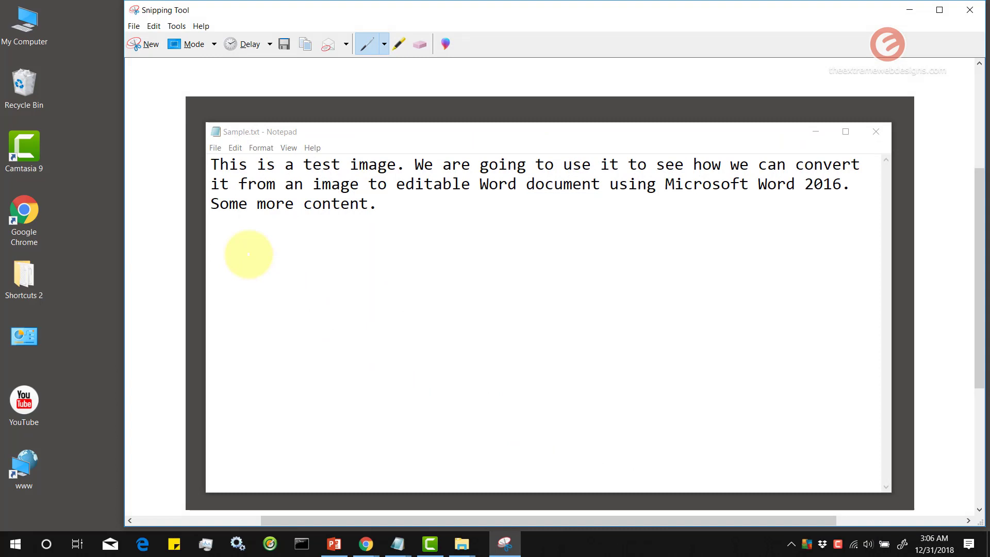
# Step: Save the capture to the Desktop as a JPEG named 1
pyautogui.click(284, 44)
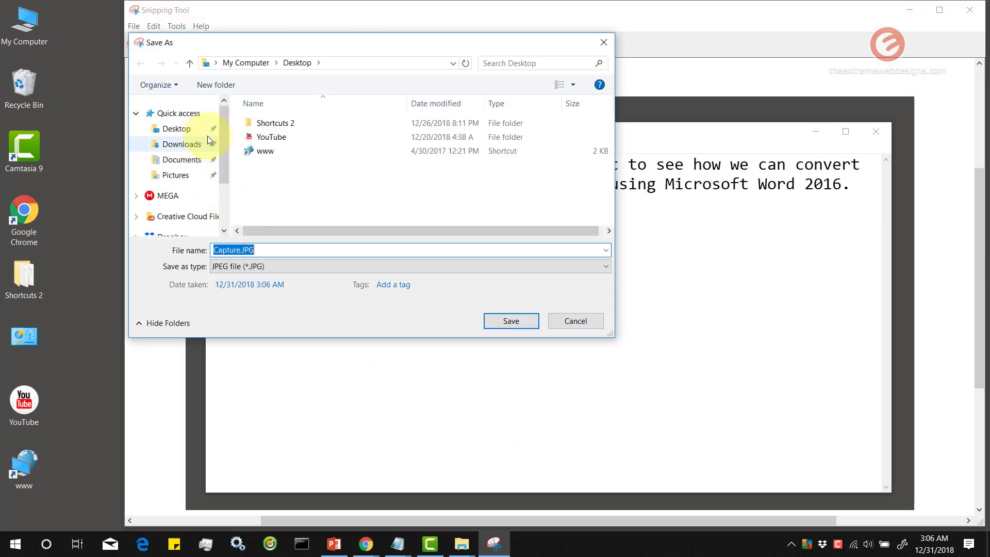
pyautogui.click(177, 129)
pyautogui.click(264, 249)
pyautogui.write('1')
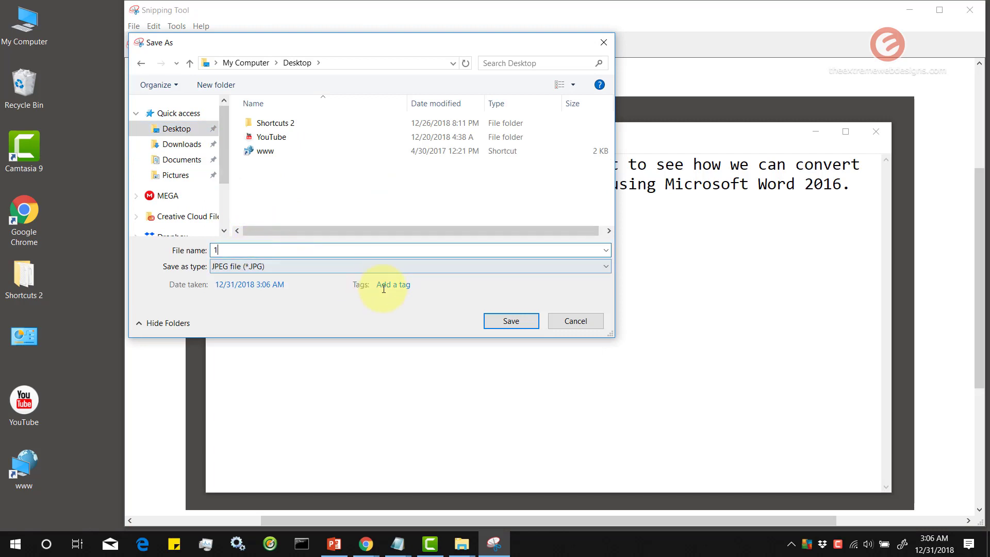
pyautogui.click(502, 321)
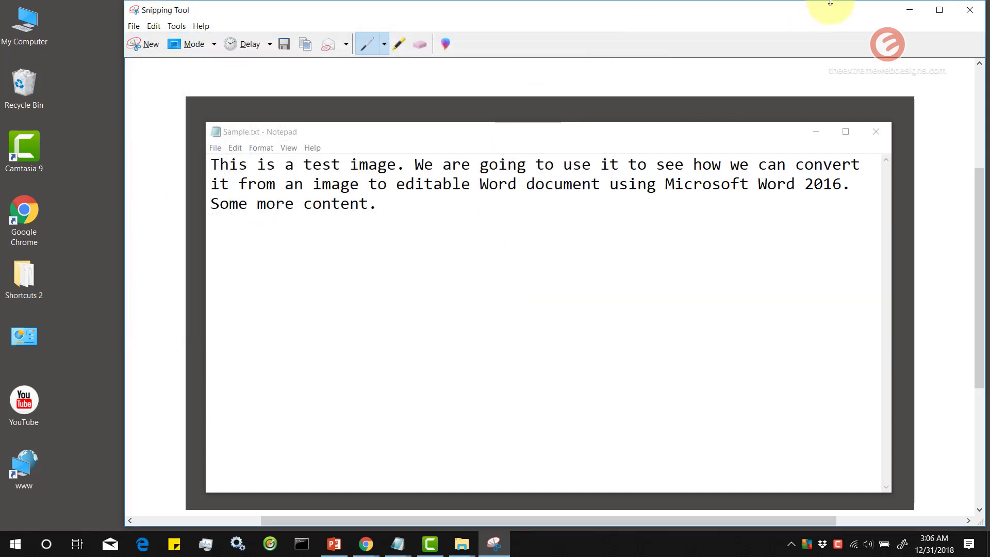
# Step: Close Snipping Tool, refresh the desktop and minimise Notepad so 1.JPG is visible
pyautogui.click(969, 10)
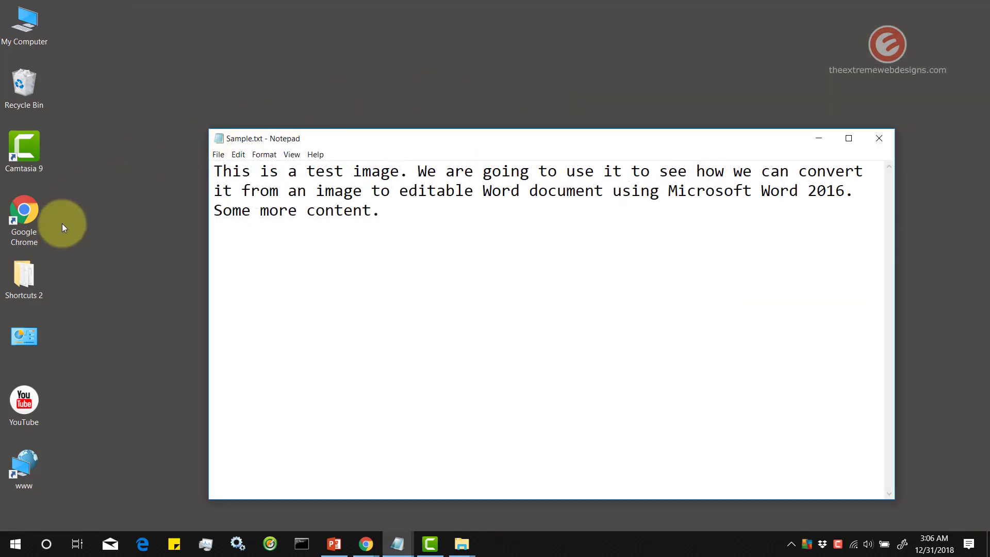
pyautogui.rightClick(93, 108)
pyautogui.click(143, 146)
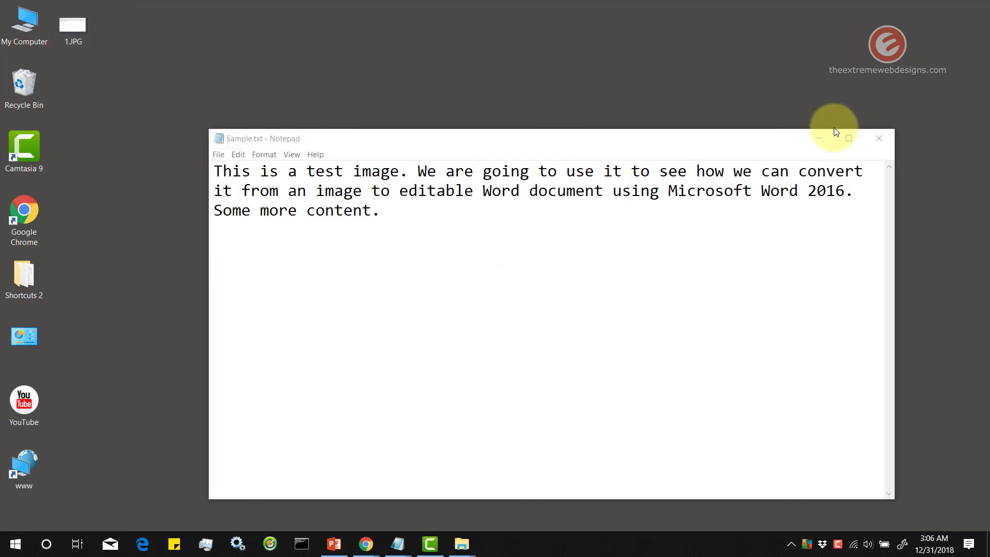
pyautogui.click(748, 145)
pyautogui.press('super+d')
# Step: View 1.JPG in Photos to check the screenshot, then close the viewer
pyautogui.doubleClick(87, 24)
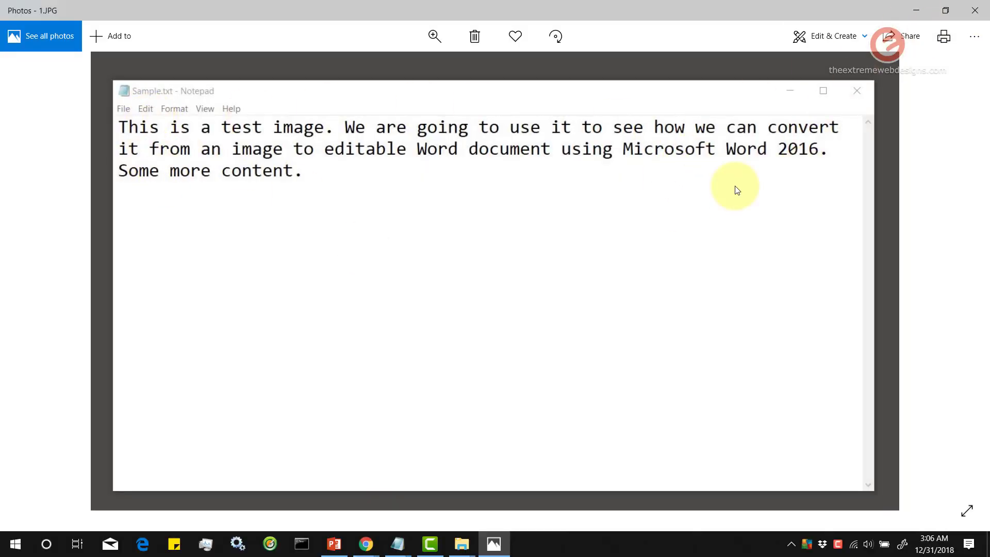
pyautogui.click(973, 13)
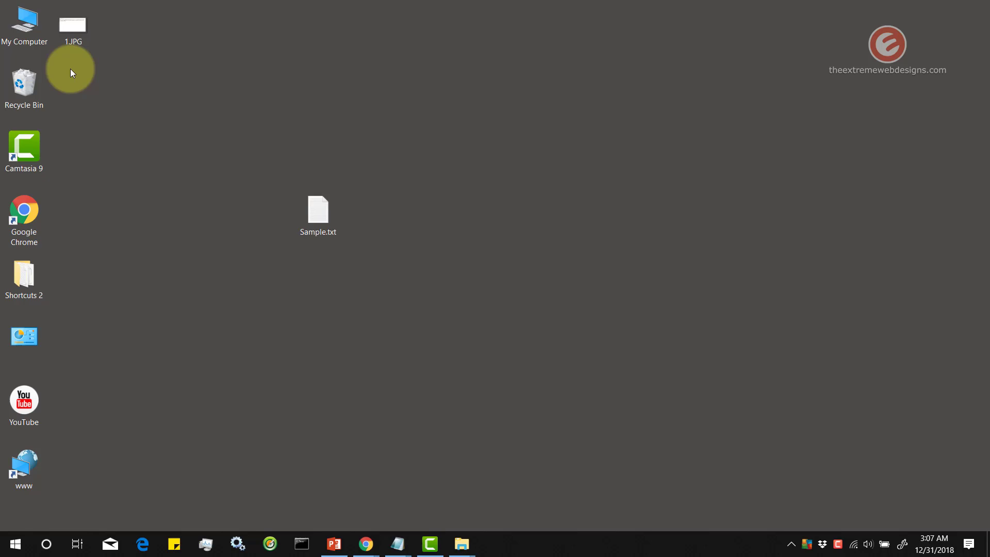
# Step: Choose Word from the full app list as the program to open 1.JPG
pyautogui.rightClick(70, 34)
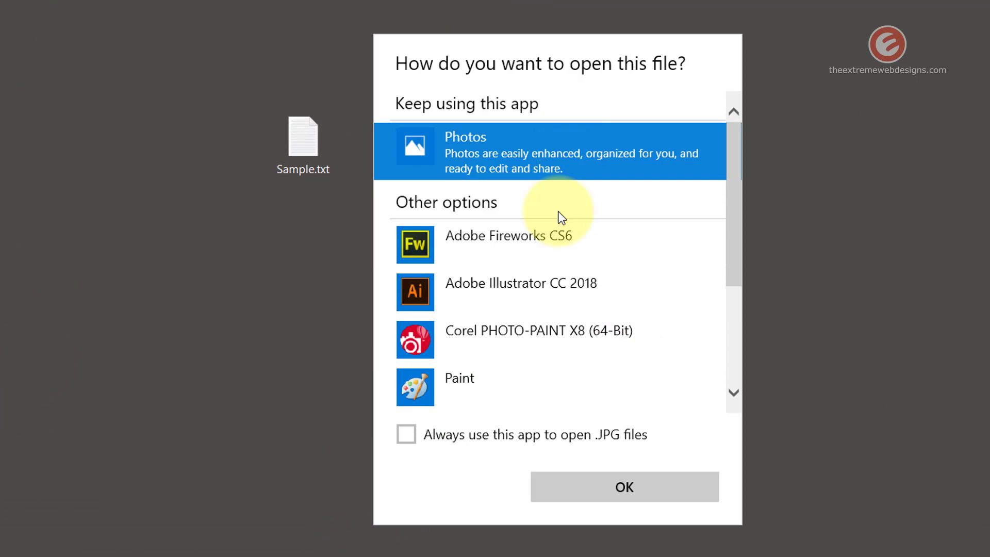
pyautogui.scroll(-2, 568, 279)
pyautogui.scroll(-3, 570, 286)
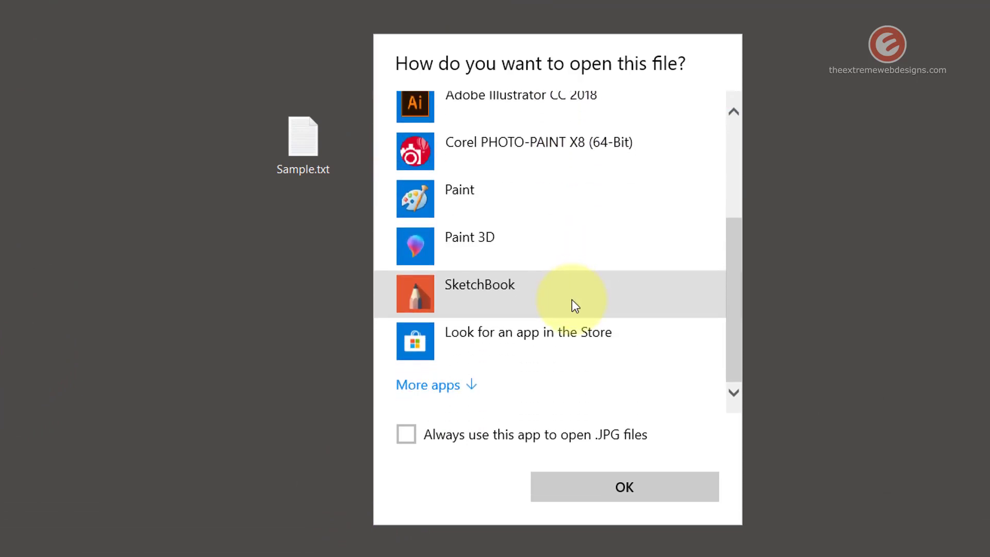
pyautogui.click(419, 386)
pyautogui.scroll(-5, 602, 278)
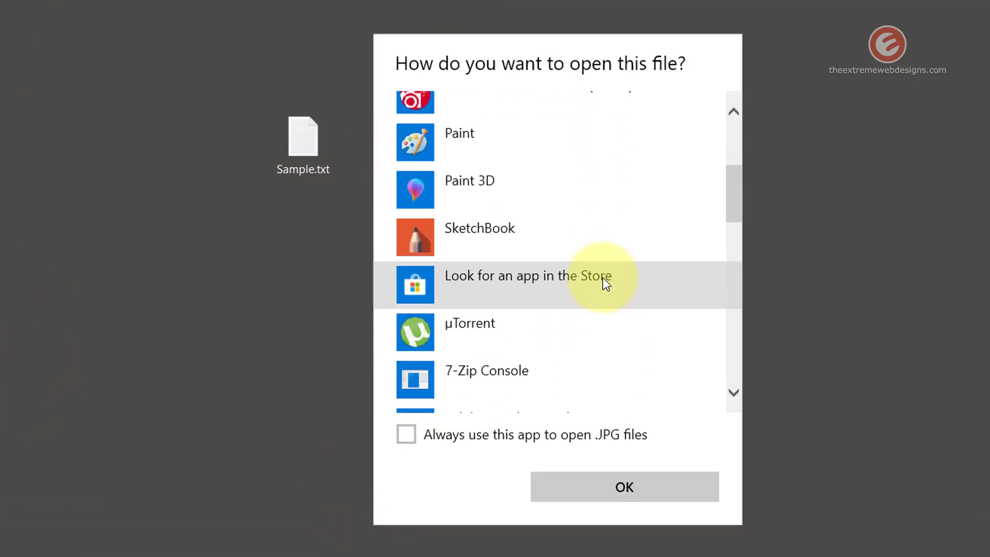
pyautogui.scroll(-5, 603, 278)
pyautogui.scroll(-5, 600, 287)
pyautogui.scroll(-3, 598, 299)
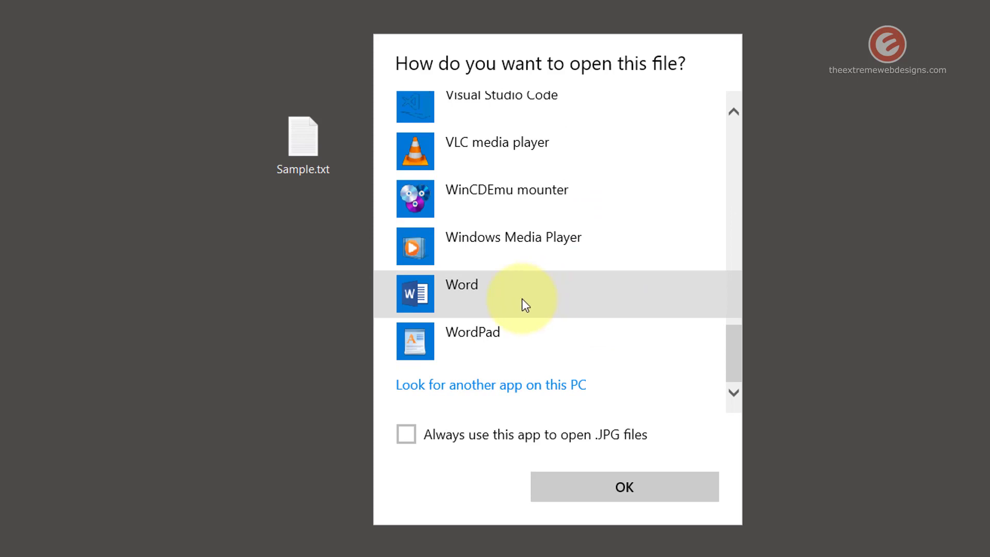
pyautogui.click(590, 287)
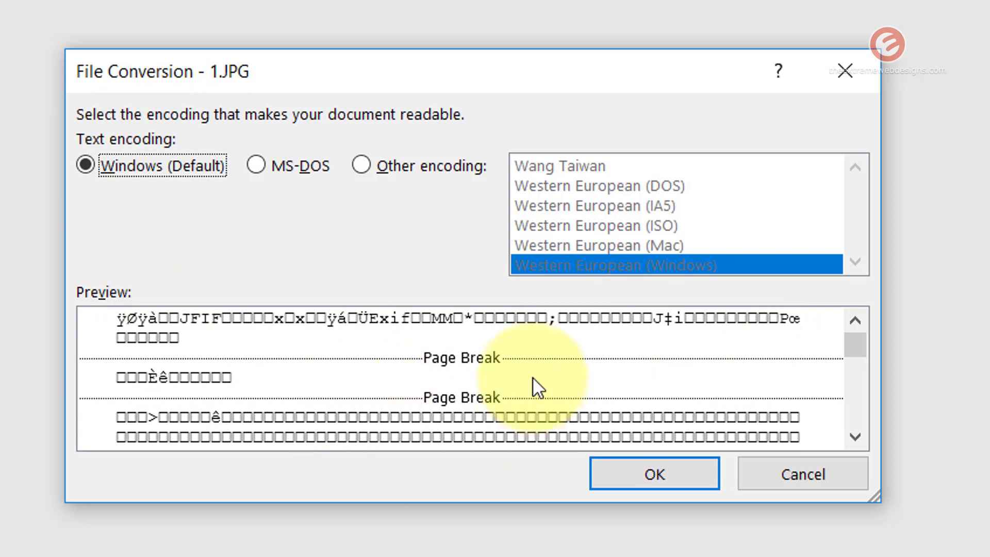
# Step: Try other encodings such as Wang Taiwan in File Conversion, then cancel and close Word
pyautogui.click(307, 164)
pyautogui.click(439, 166)
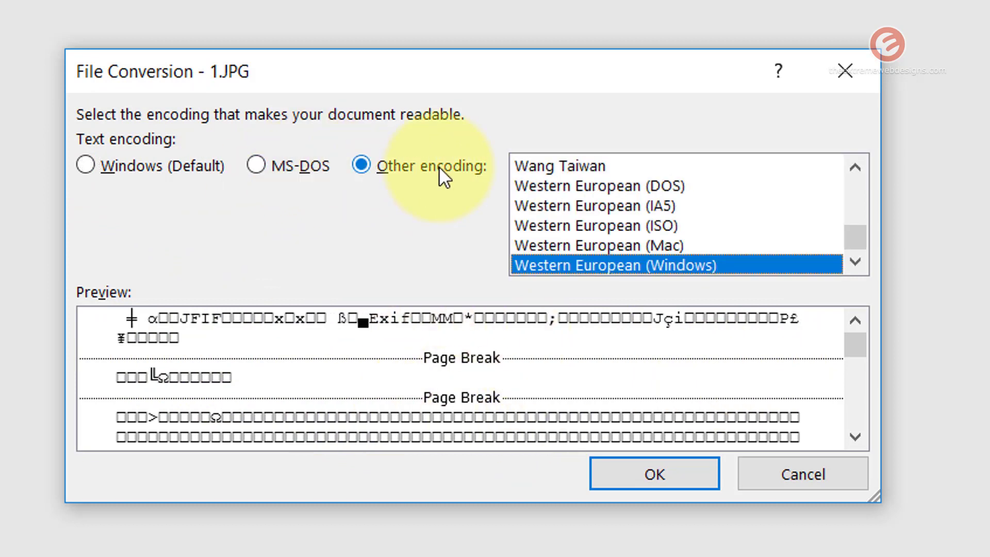
pyautogui.click(588, 185)
pyautogui.click(595, 165)
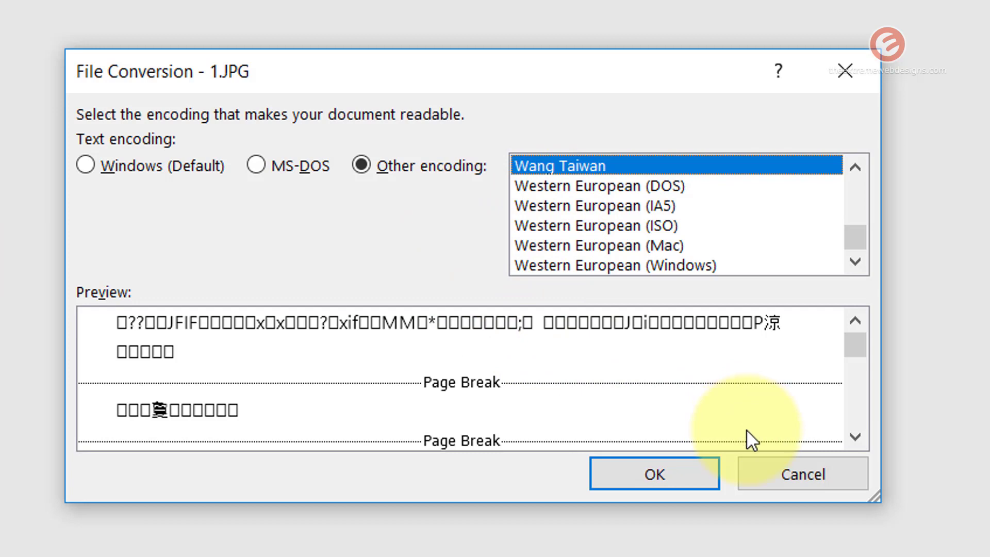
pyautogui.click(795, 477)
pyautogui.click(974, 8)
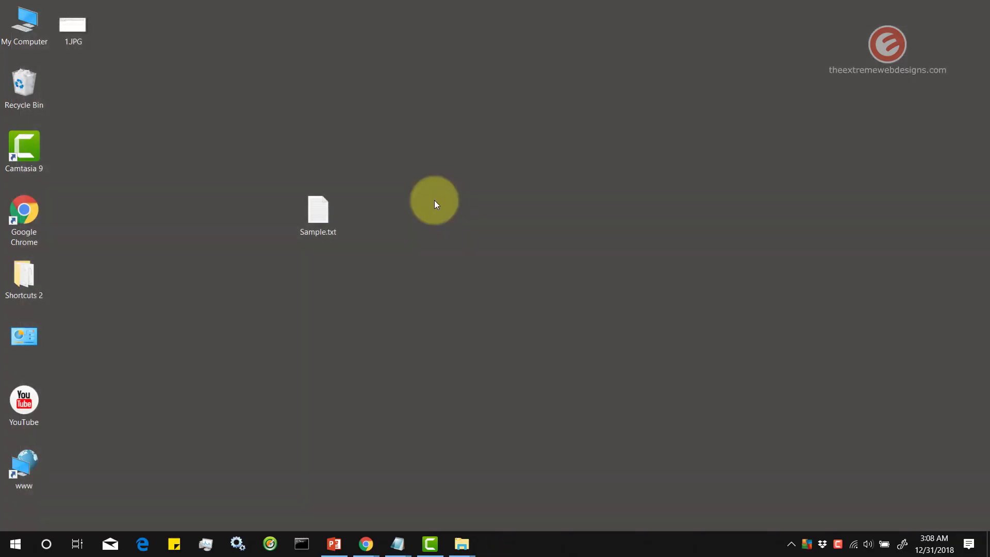
# Step: Print 1.JPG with Microsoft Print to PDF, saving the output as 1.pdf on the desktop
pyautogui.rightClick(70, 23)
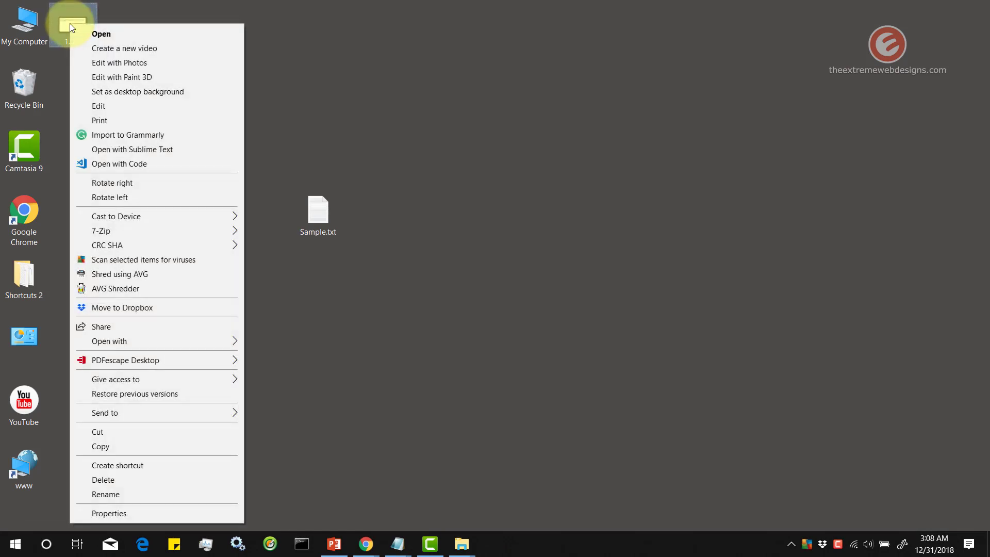
pyautogui.click(138, 123)
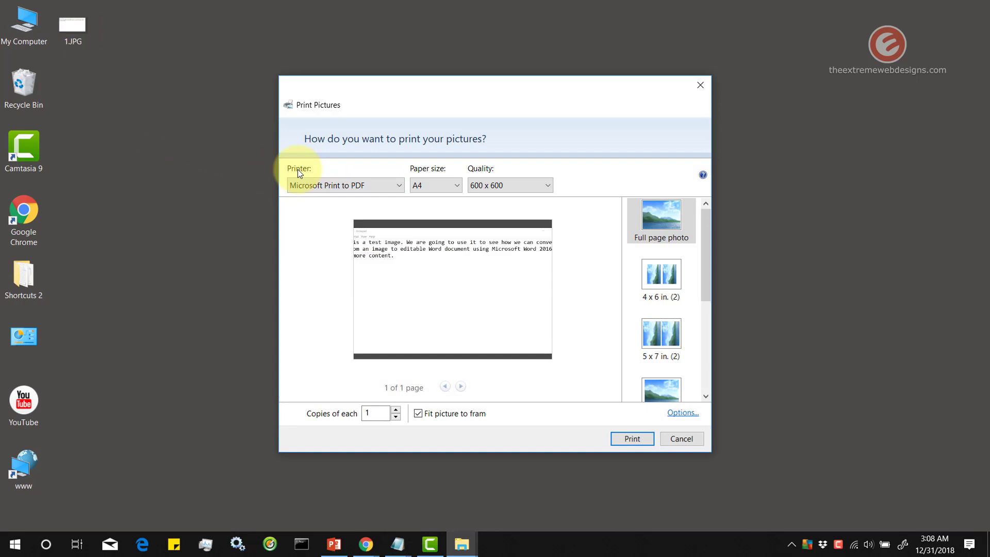
pyautogui.click(305, 185)
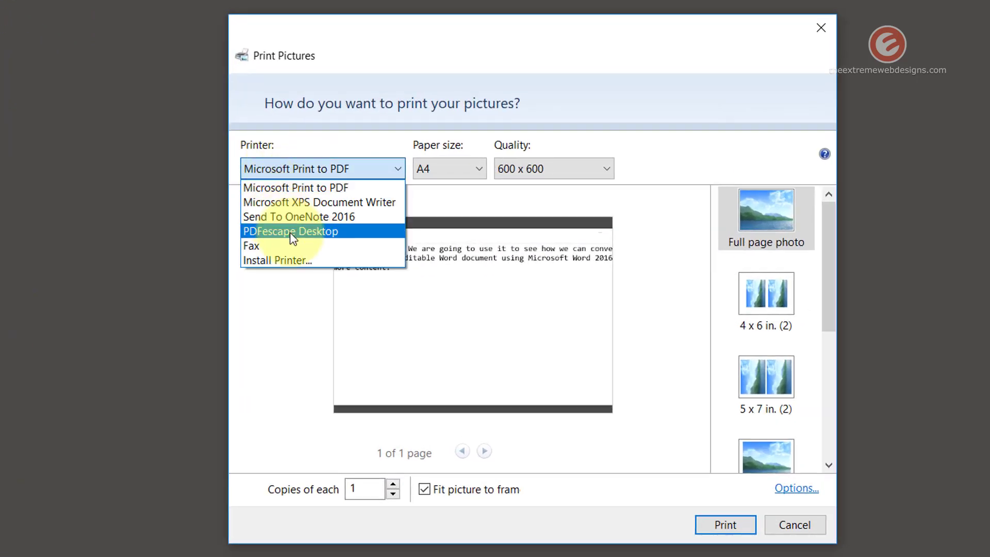
pyautogui.click(340, 191)
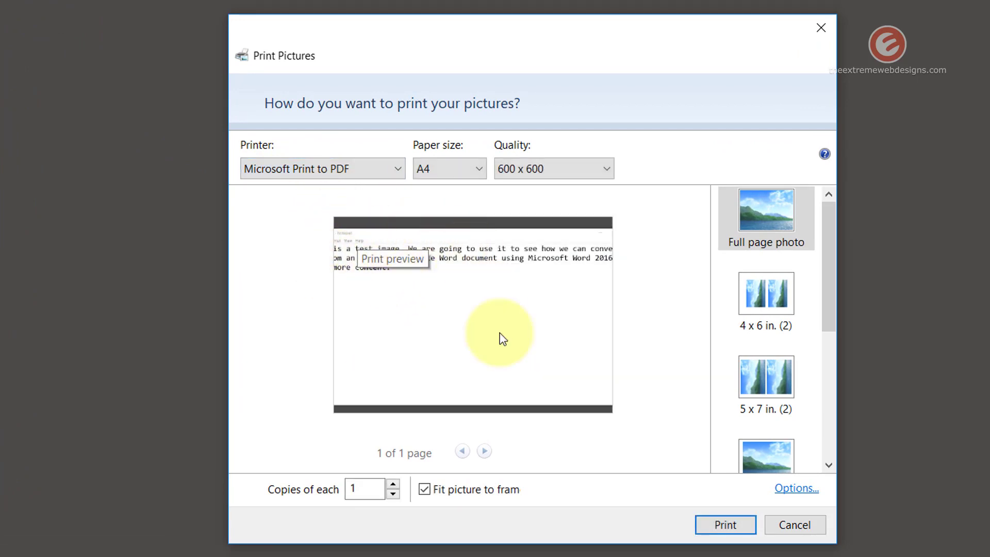
pyautogui.click(719, 530)
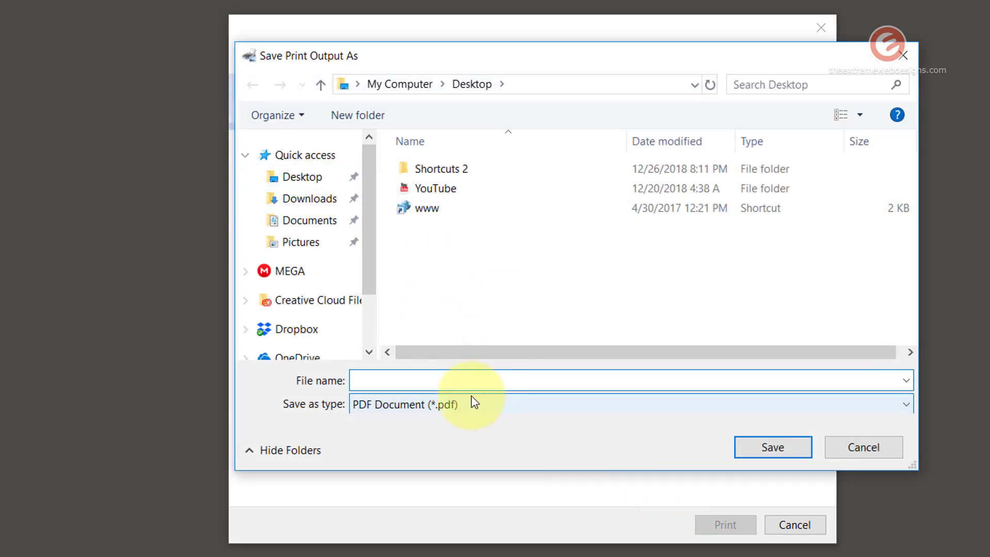
pyautogui.write('1')
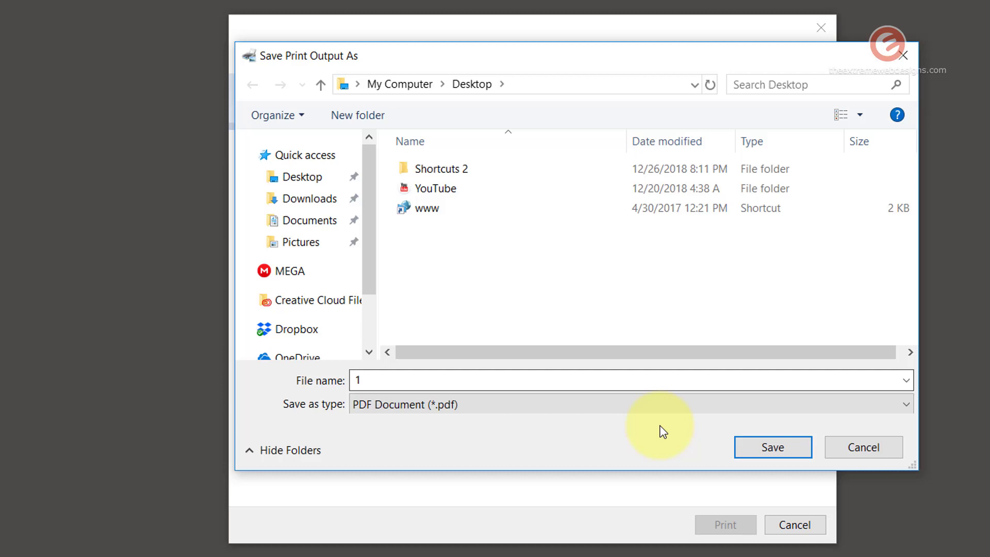
pyautogui.click(775, 450)
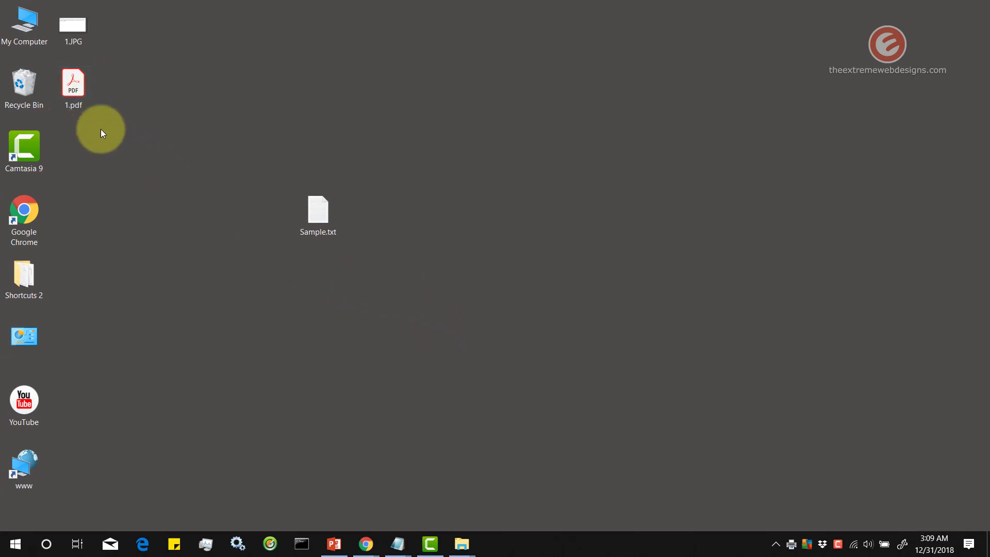
pyautogui.doubleClick(79, 93)
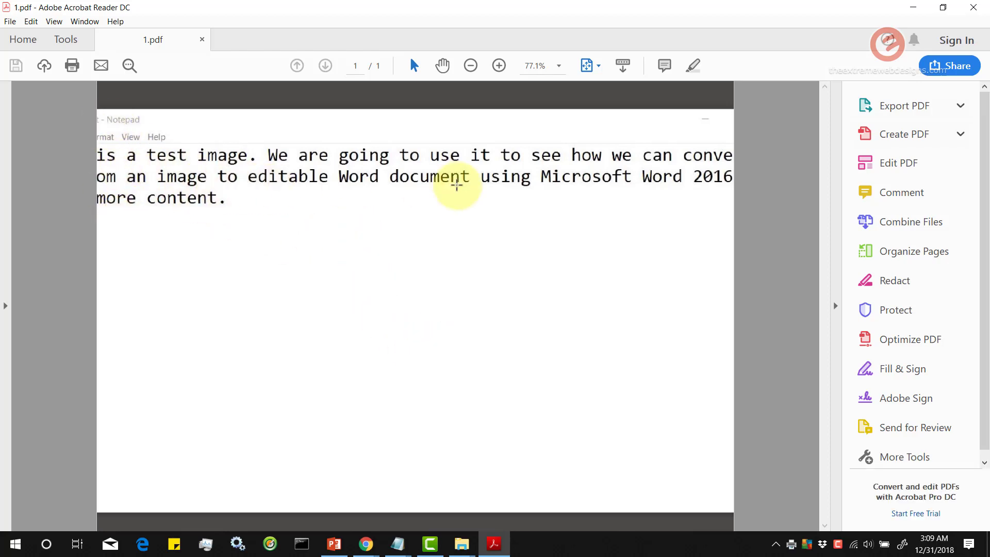
pyautogui.click(973, 9)
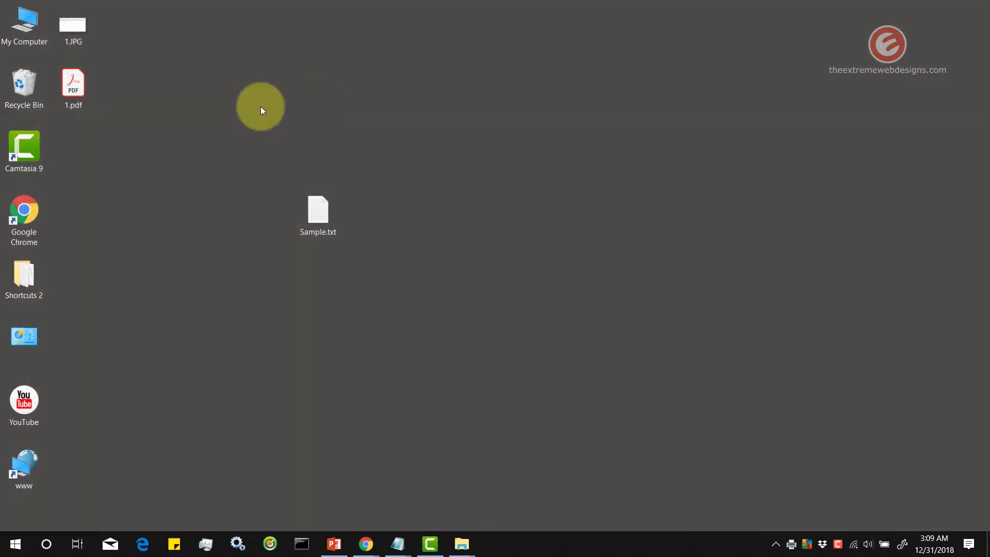
# Step: Open 1.pdf with Word and confirm converting it into an editable document
pyautogui.rightClick(76, 86)
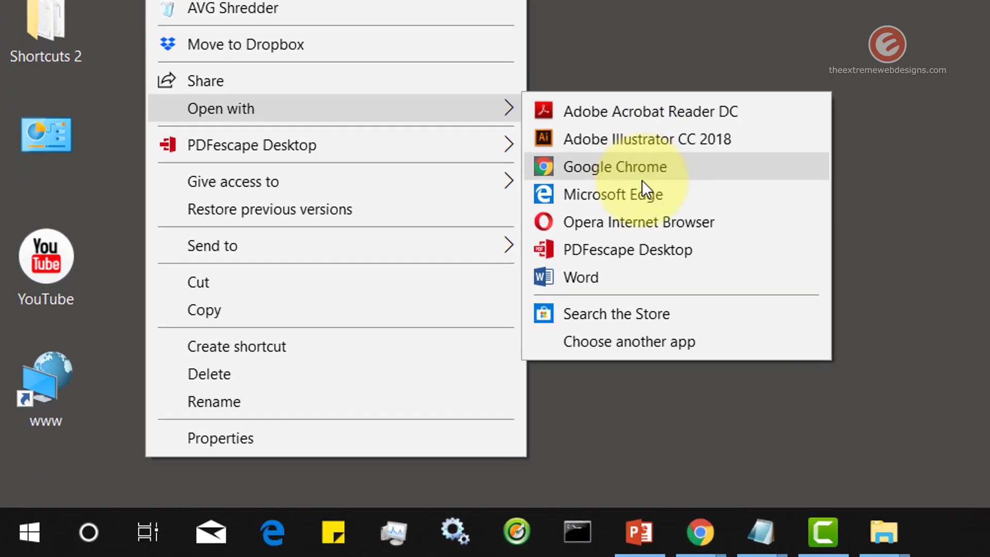
pyautogui.moveTo(156, 239)
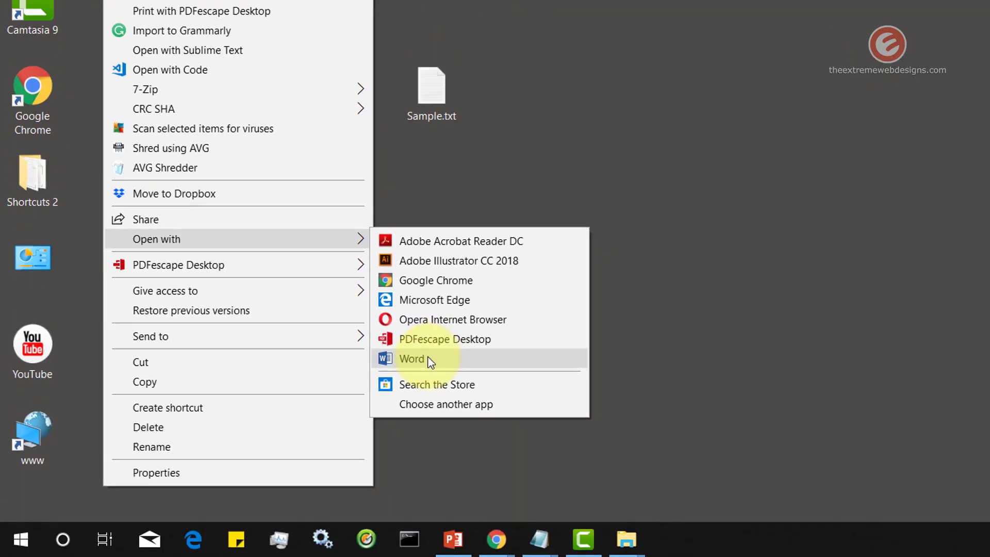
pyautogui.click(429, 362)
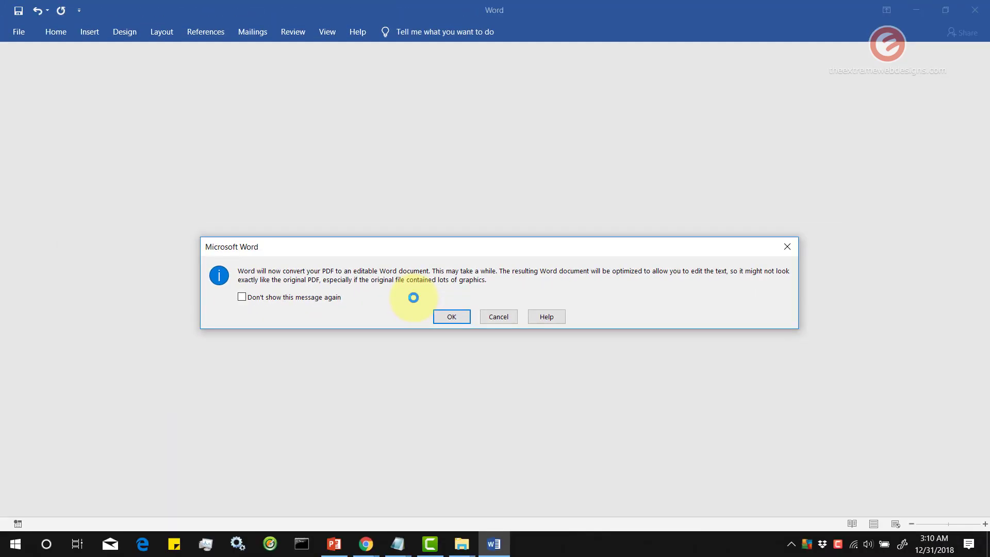
pyautogui.click(626, 404)
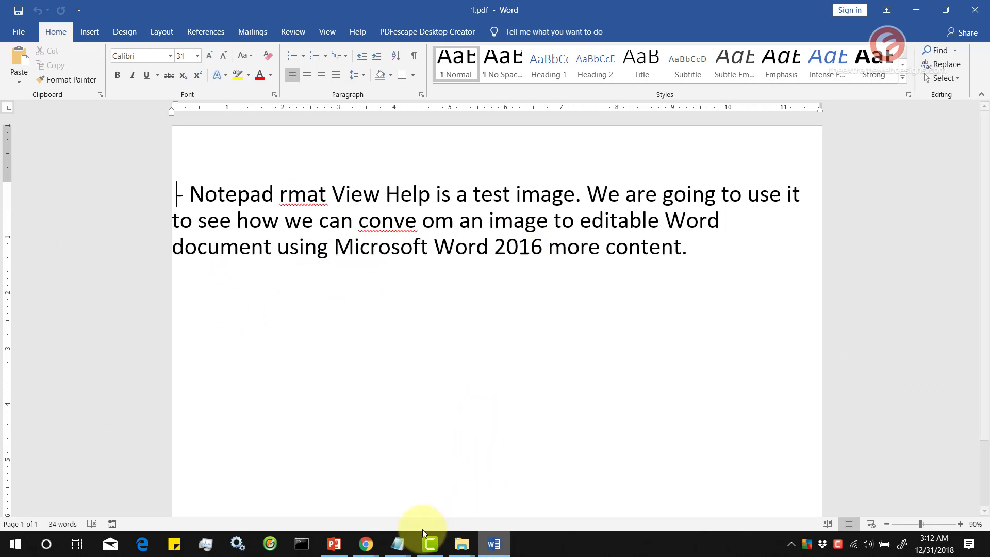
pyautogui.moveTo(397, 544)
pyautogui.click(498, 511)
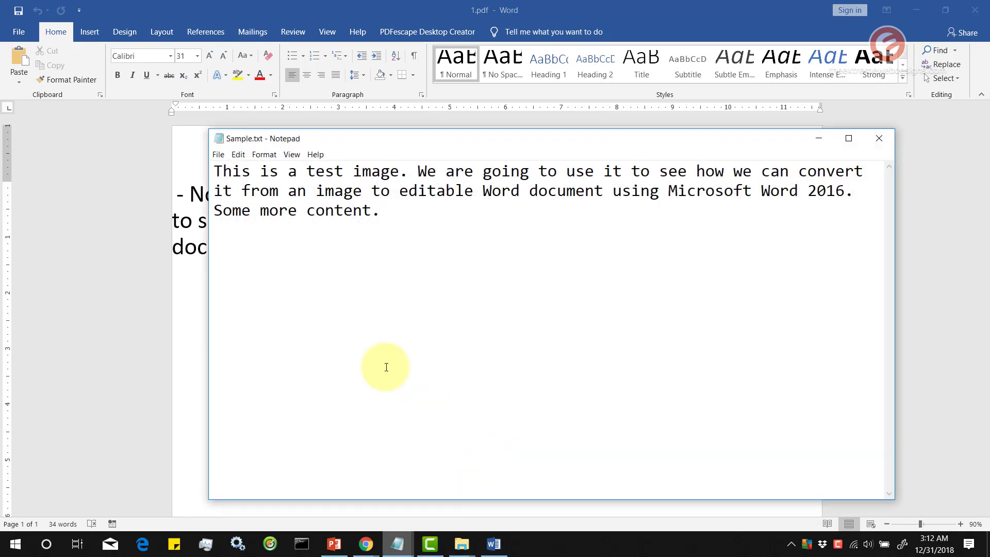
pyautogui.moveTo(501, 146); pyautogui.dragTo(539, 311)
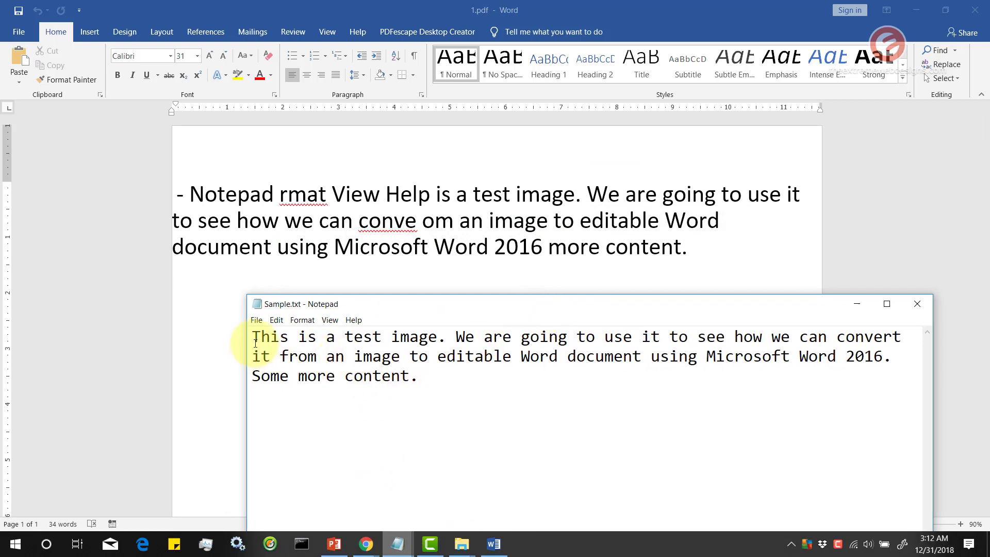
pyautogui.moveTo(256, 341); pyautogui.dragTo(414, 338)
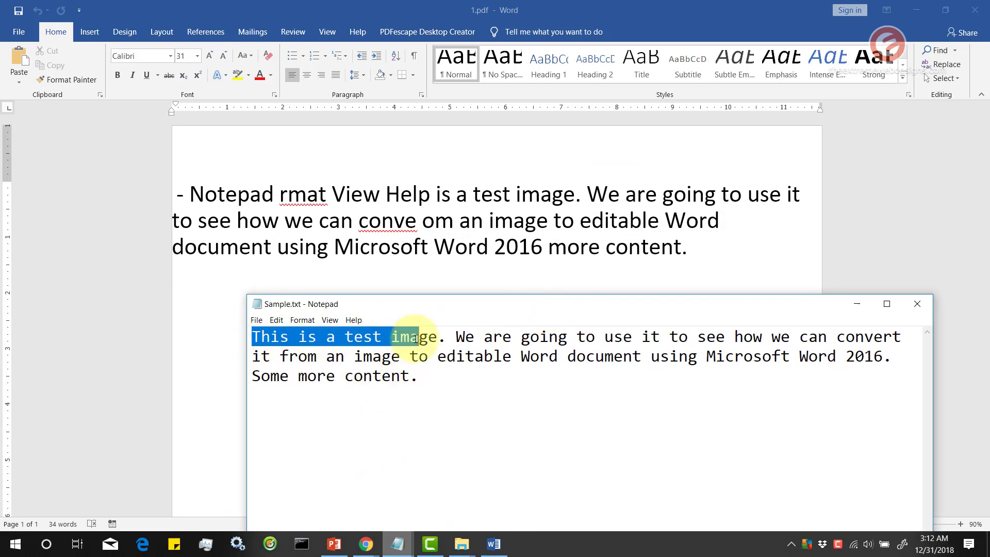
pyautogui.hotkey('ctrl', 'a')
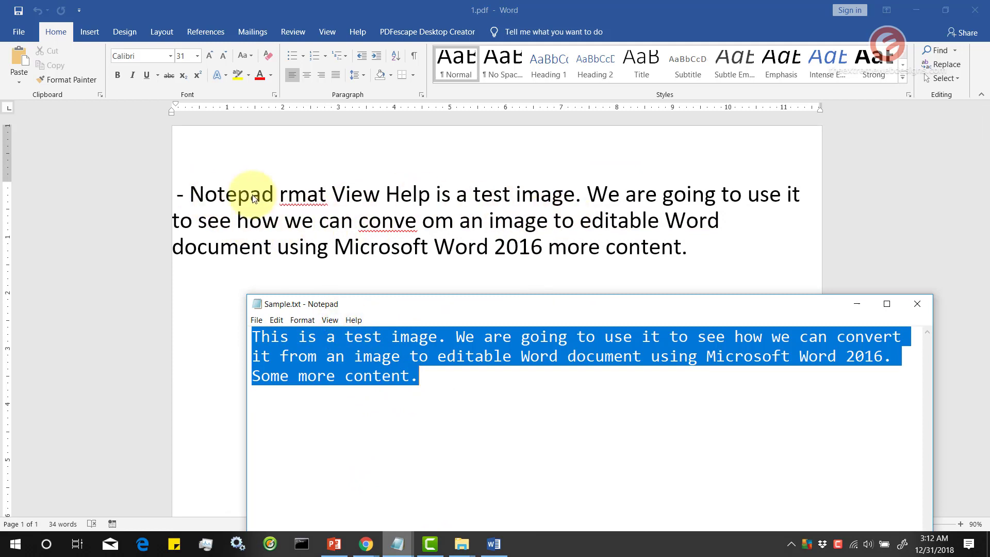
pyautogui.click(187, 194)
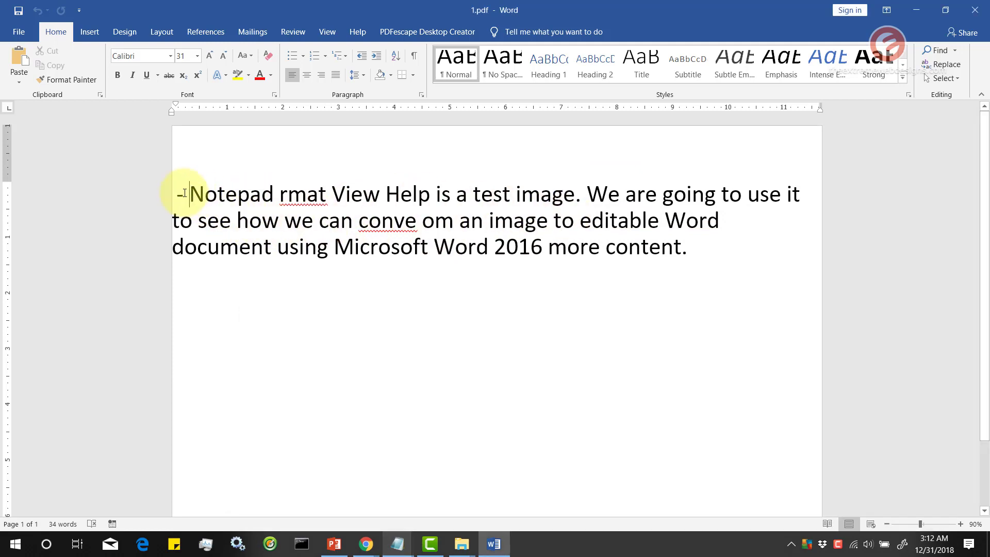
pyautogui.moveTo(332, 195); pyautogui.dragTo(430, 195)
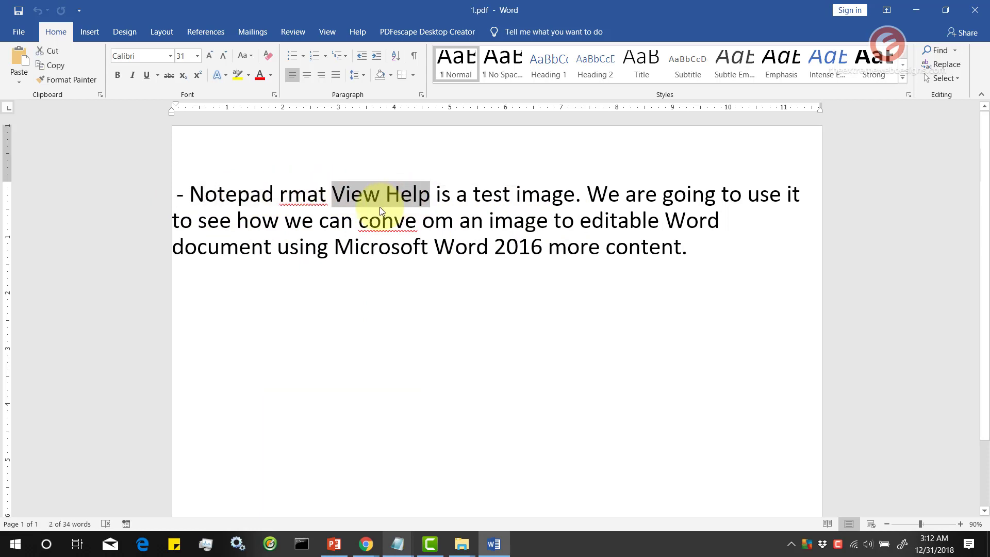
pyautogui.moveTo(332, 194); pyautogui.dragTo(430, 197)
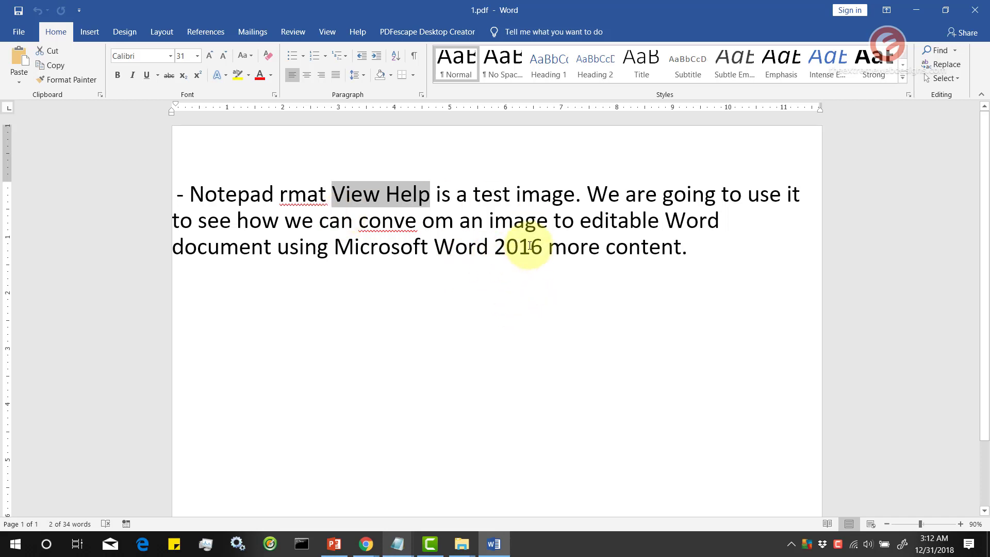
# Step: Minimize Word, move the Sample.txt window up and insert a blank line above the first sentence
pyautogui.click(922, 16)
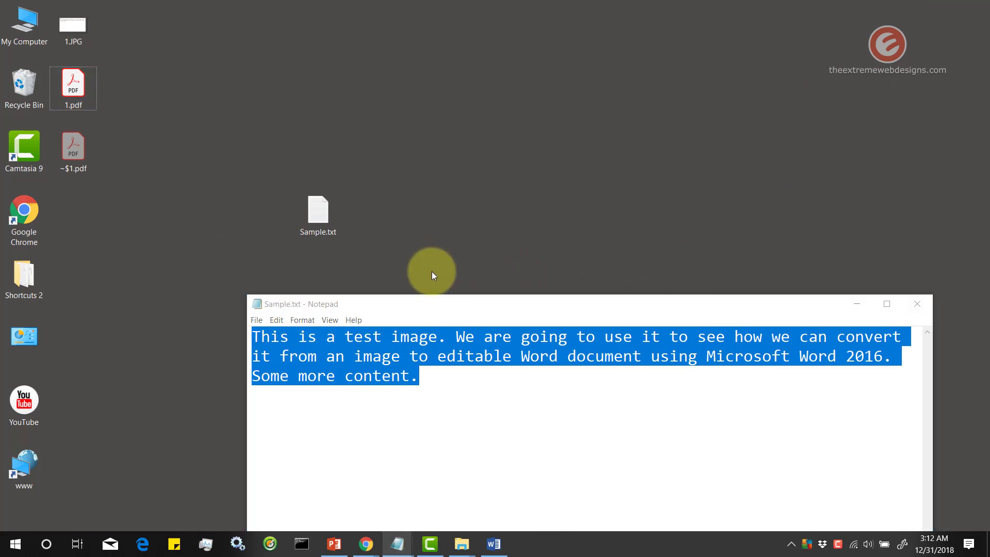
pyautogui.moveTo(441, 304); pyautogui.dragTo(441, 248)
pyautogui.click(409, 302)
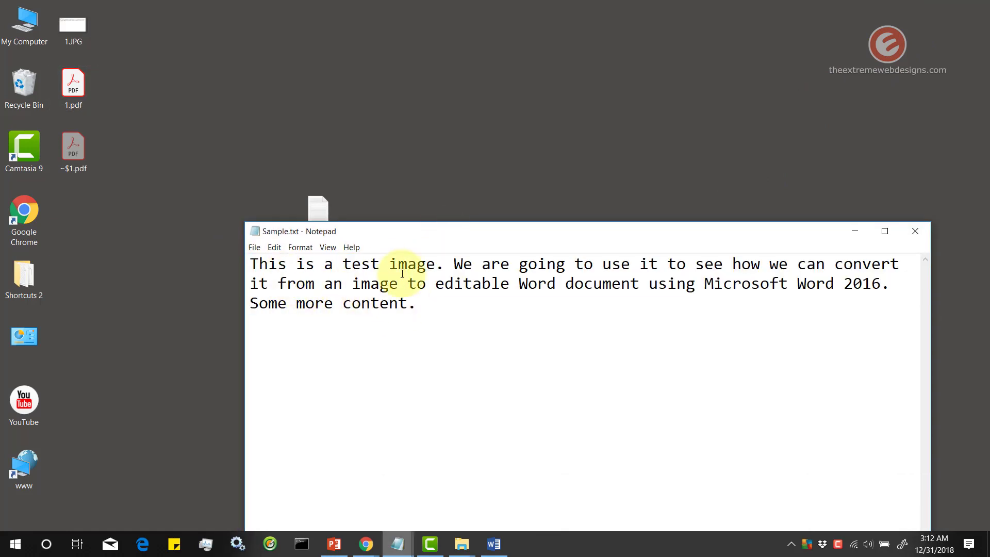
pyautogui.moveTo(383, 235); pyautogui.dragTo(389, 168)
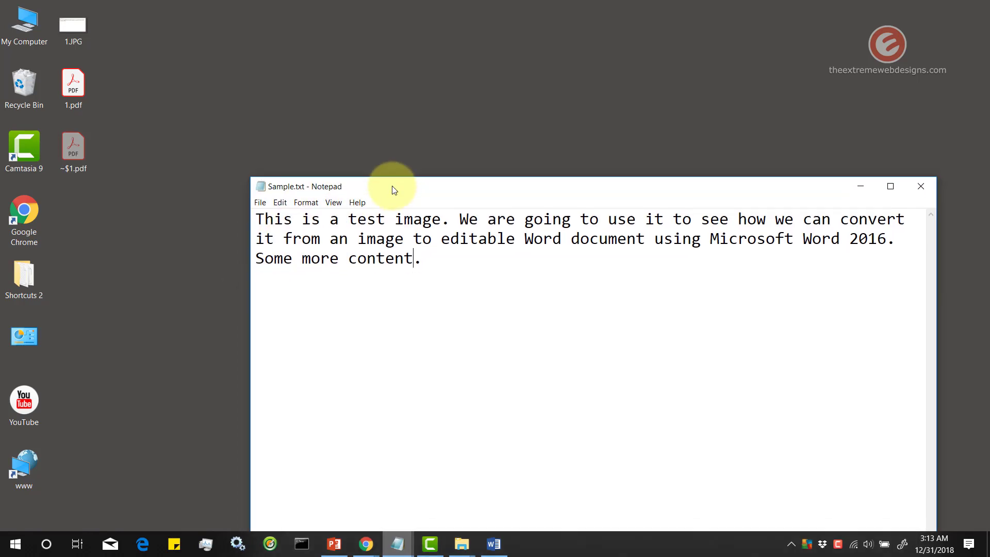
pyautogui.press('Return')
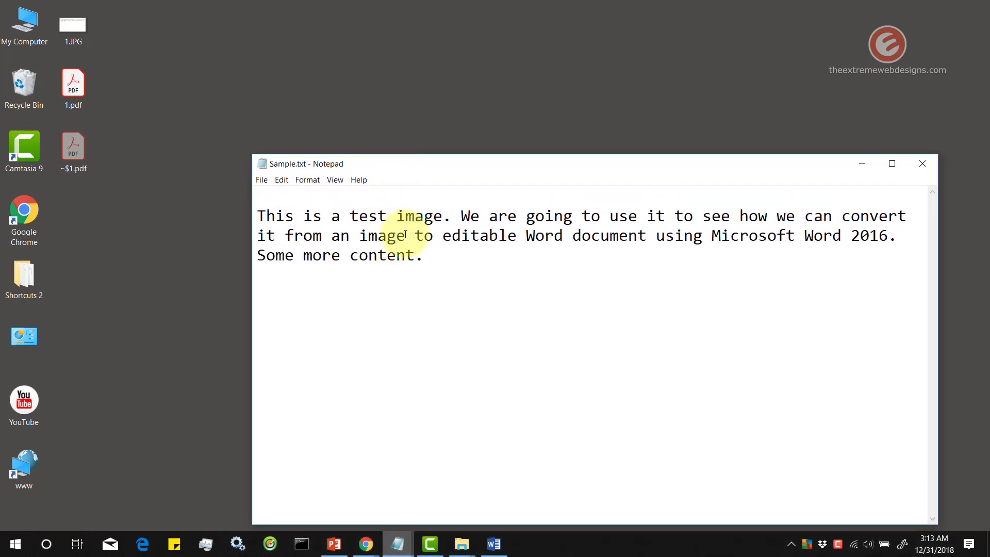
# Step: Launch Snipping Tool from Windows search and capture a tighter area around the Notepad text
pyautogui.press('super')
pyautogui.write('smi')
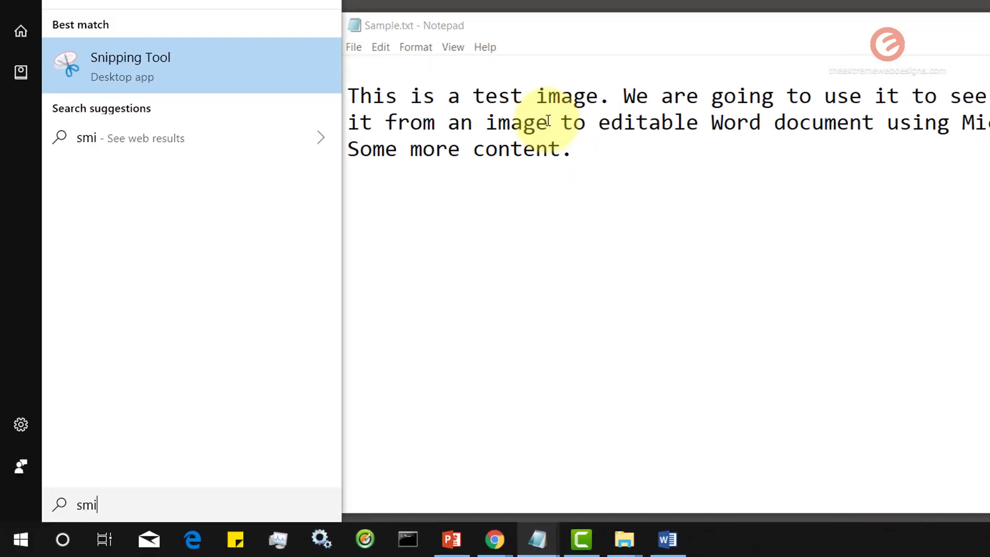
pyautogui.write('p')
pyautogui.press('BackSpace')
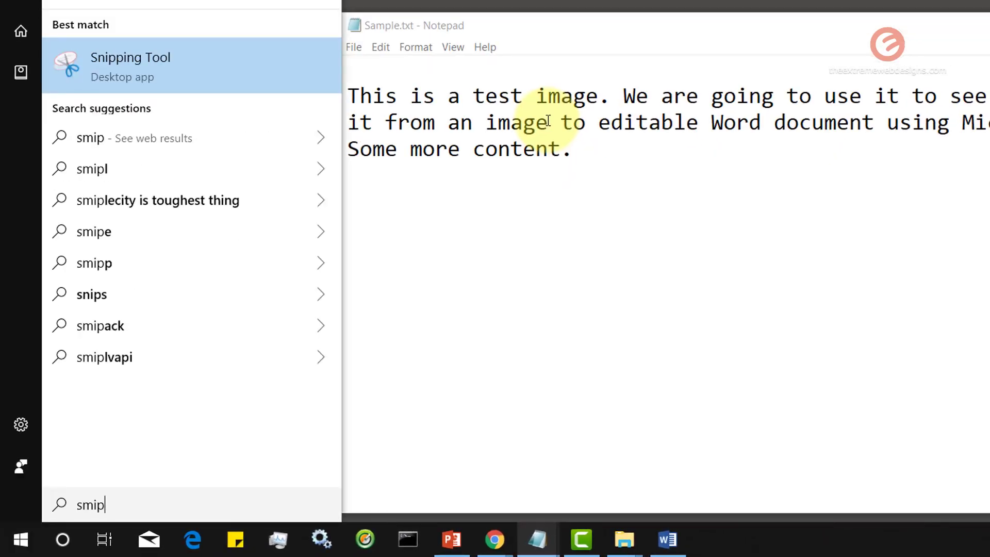
pyautogui.click(181, 193)
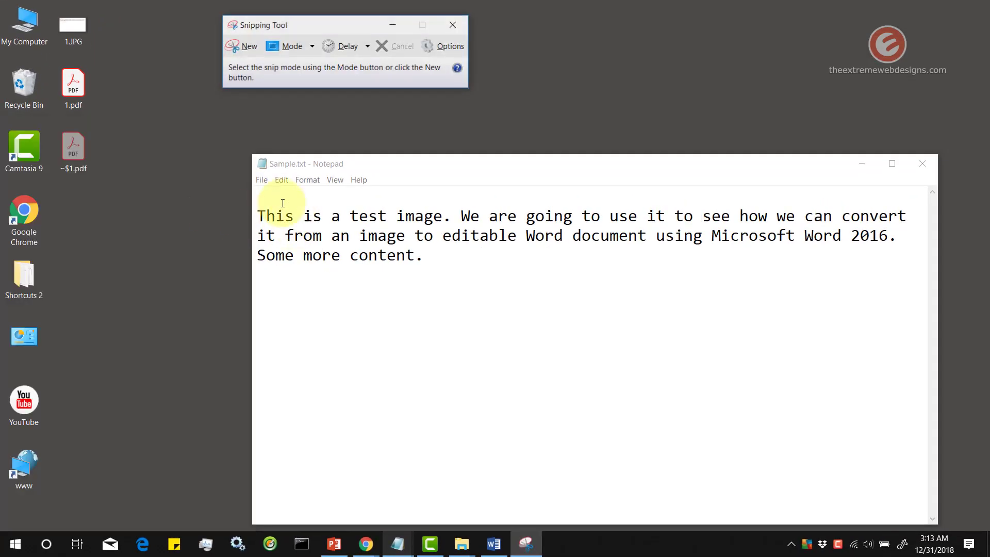
pyautogui.click(234, 50)
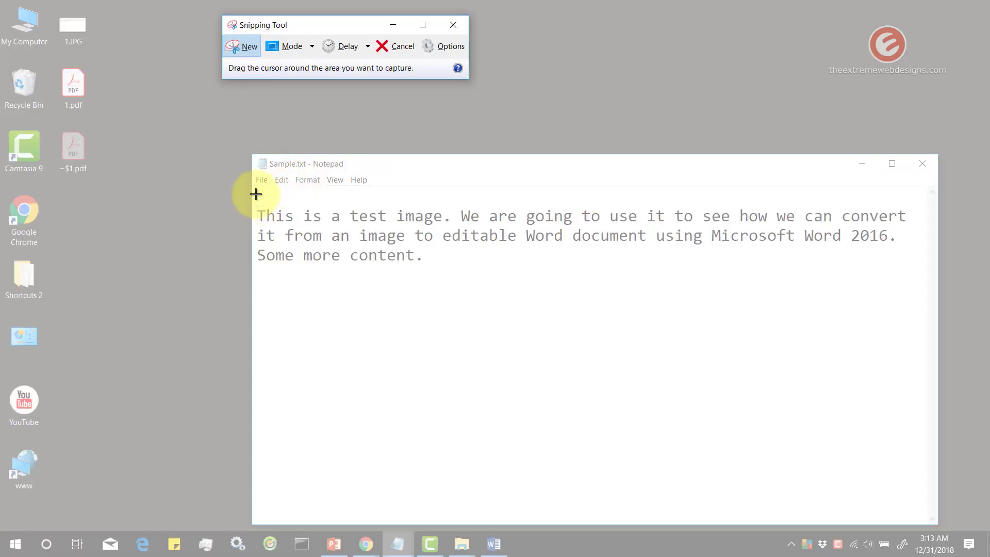
pyautogui.moveTo(254, 191)
pyautogui.mouseDown()
pyautogui.moveTo(861, 285)
pyautogui.moveTo(917, 284)
pyautogui.mouseUp()
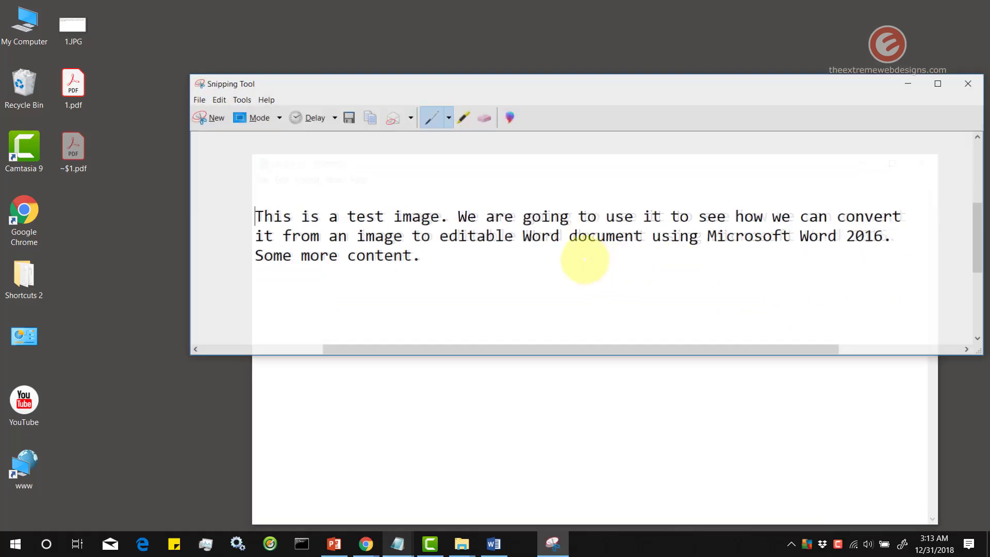
# Step: Save the capture as 2, close Snipping Tool, and dismiss Notepad's save prompt with Cancel
pyautogui.click(348, 118)
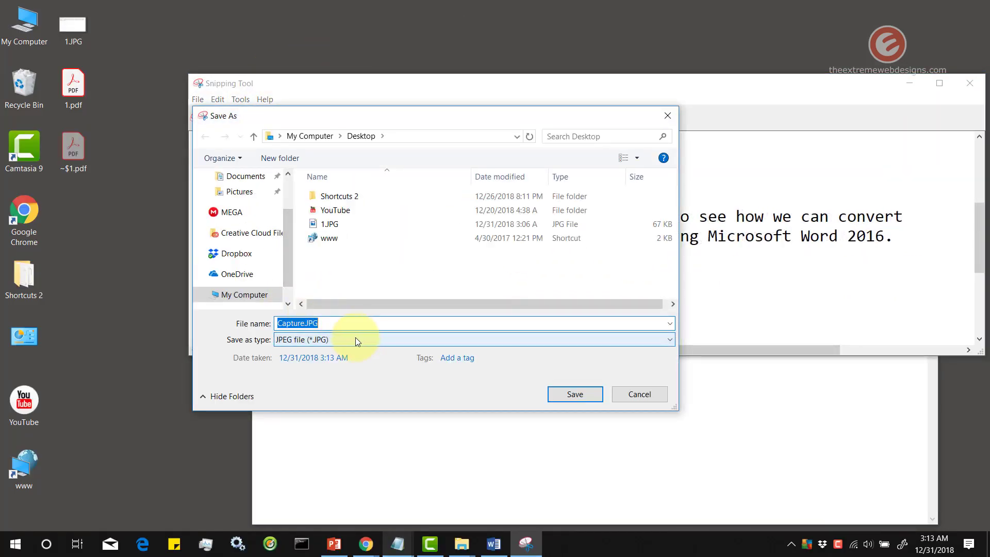
pyautogui.write('2')
pyautogui.click(586, 395)
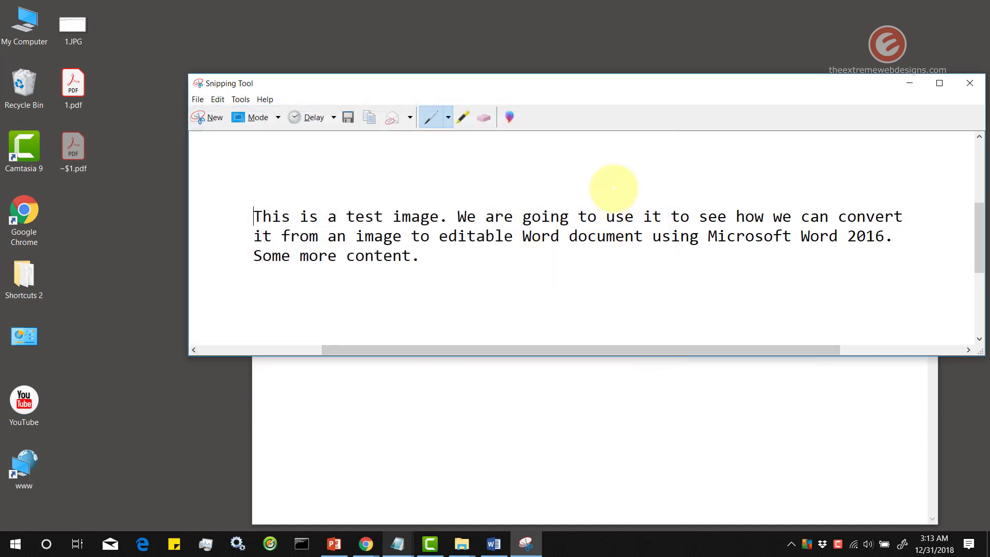
pyautogui.click(969, 82)
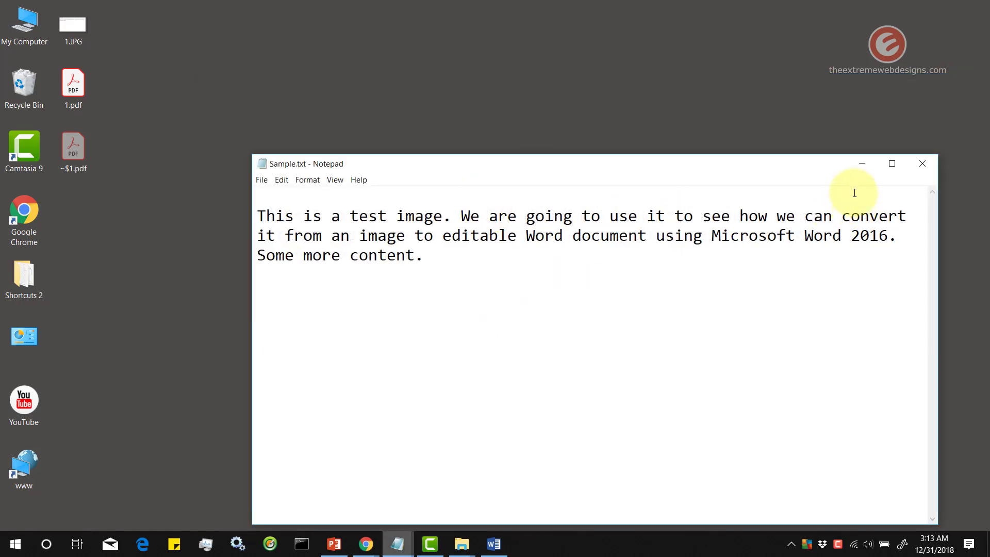
pyautogui.click(922, 163)
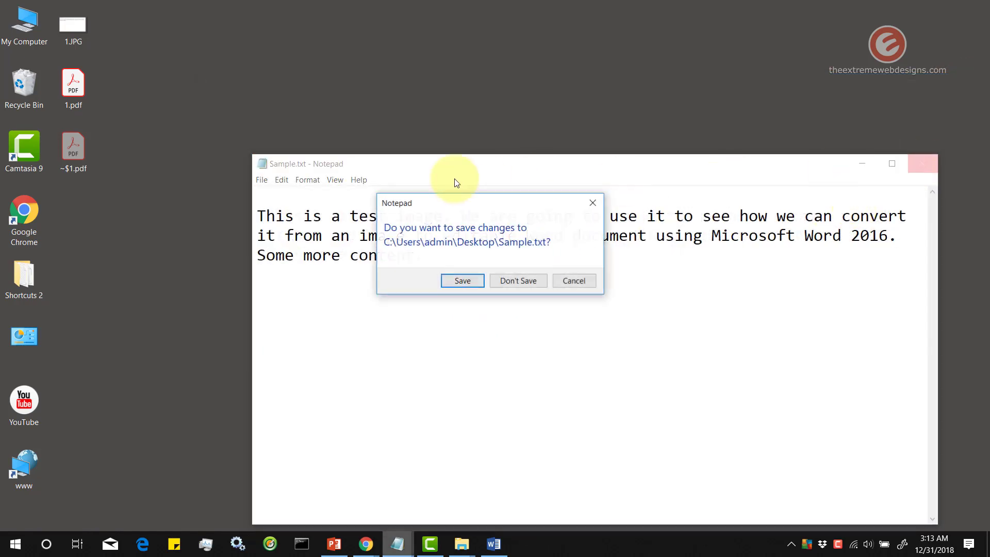
pyautogui.click(575, 285)
# Step: Move Notepad aside, refresh the desktop and open 2.JPG in Photos
pyautogui.click(867, 167)
pyautogui.rightClick(267, 141)
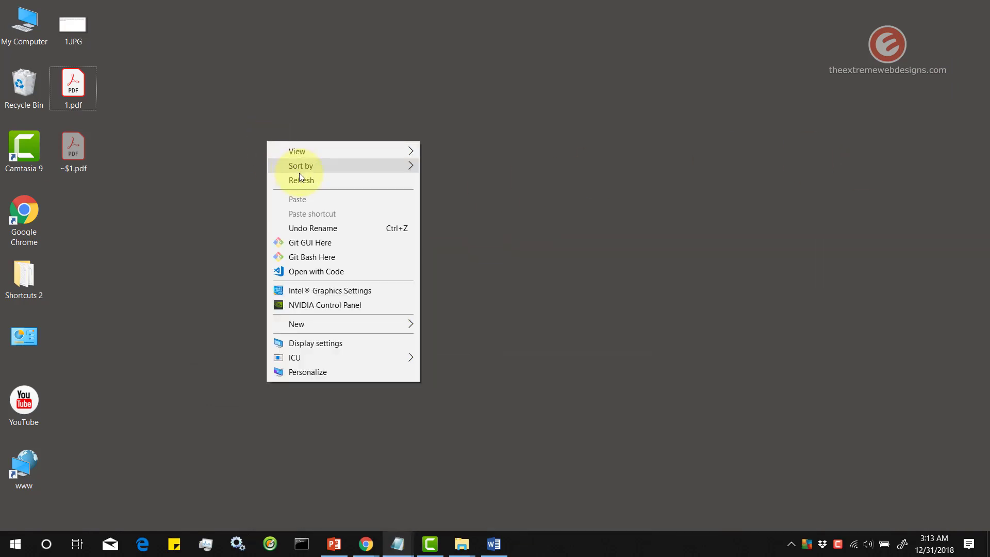
pyautogui.click(300, 179)
pyautogui.doubleClick(66, 219)
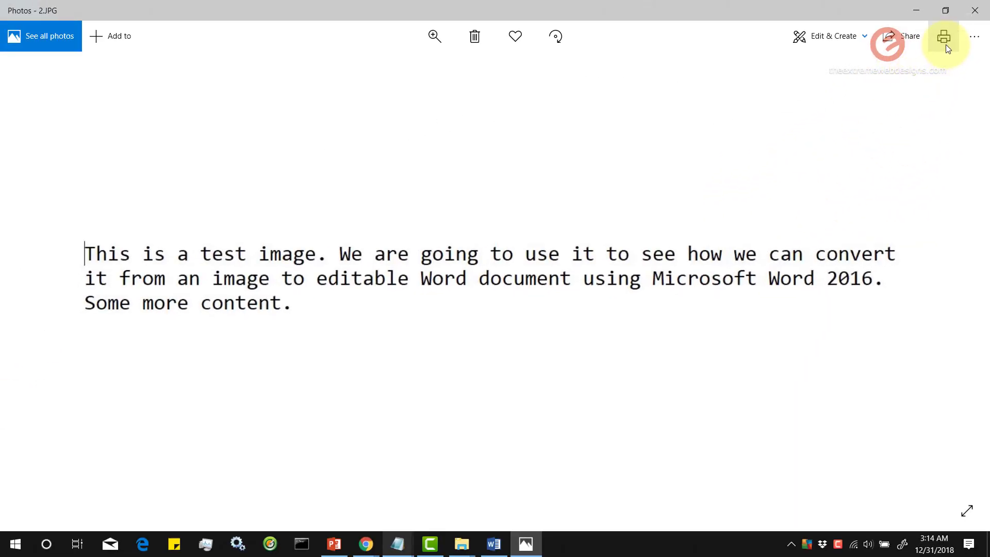
# Step: Choose Microsoft Print to PDF as the printer for 2.JPG in Photos
pyautogui.click(945, 38)
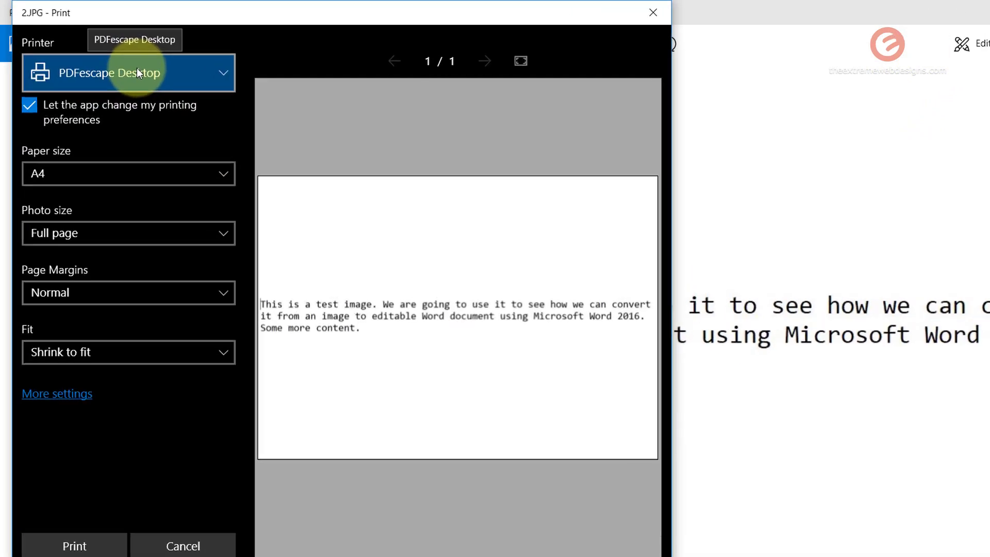
pyautogui.click(114, 60)
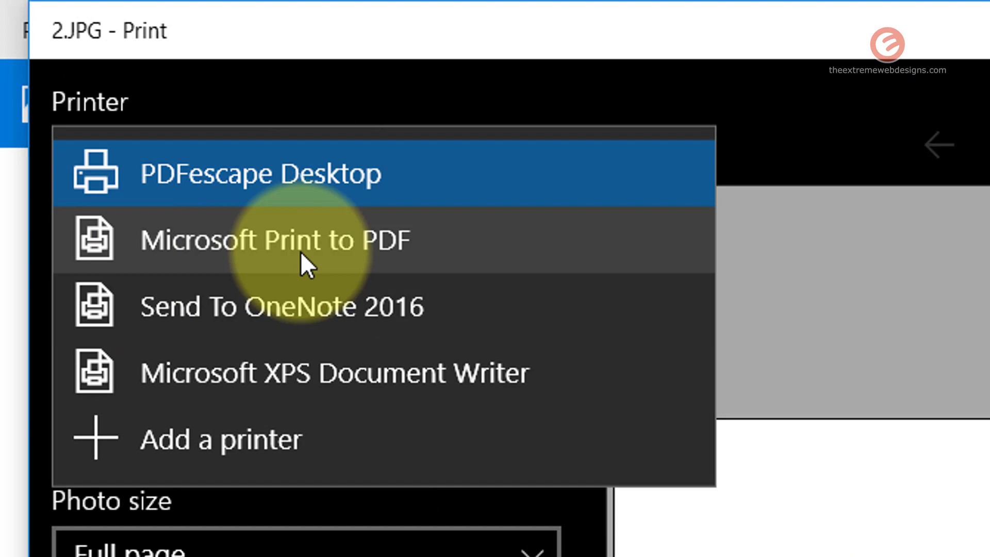
pyautogui.click(301, 254)
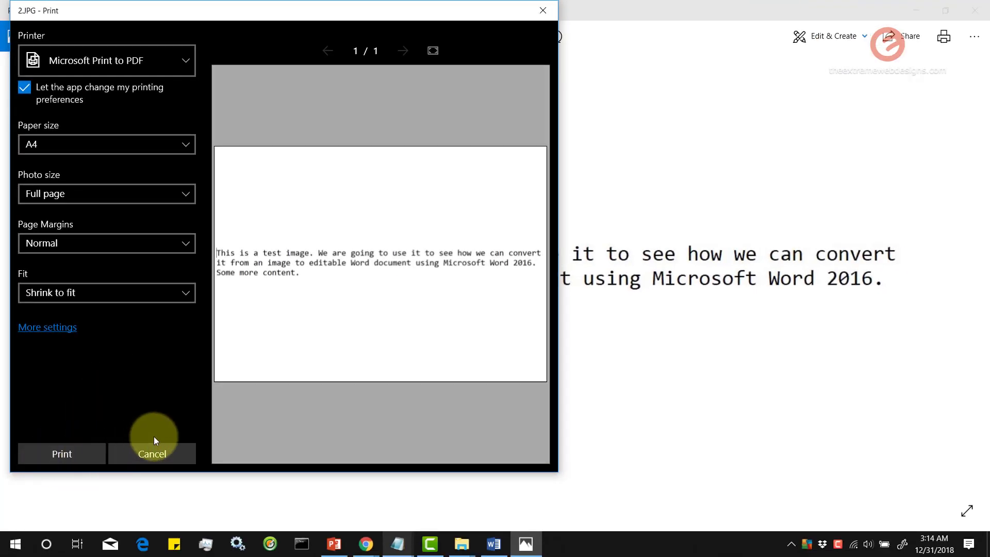
# Step: Start printing 2.JPG from its desktop context menu and cancel the extra Print Pictures dialog
pyautogui.click(920, 535)
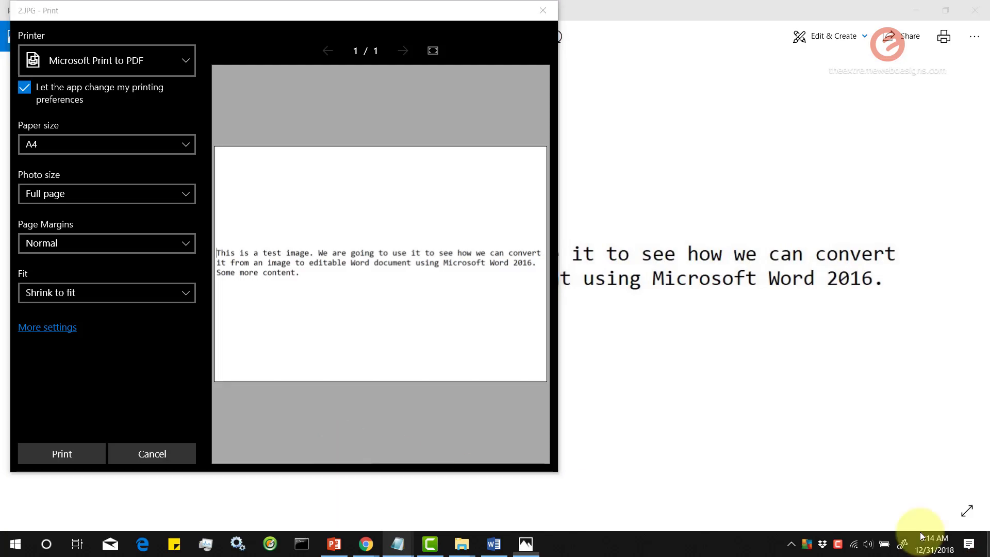
pyautogui.rightClick(76, 221)
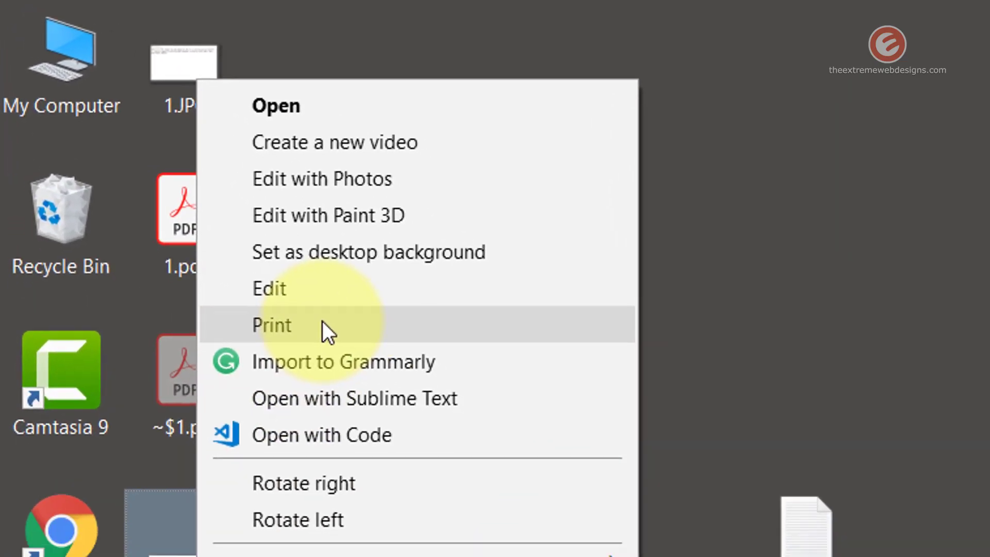
pyautogui.click(354, 355)
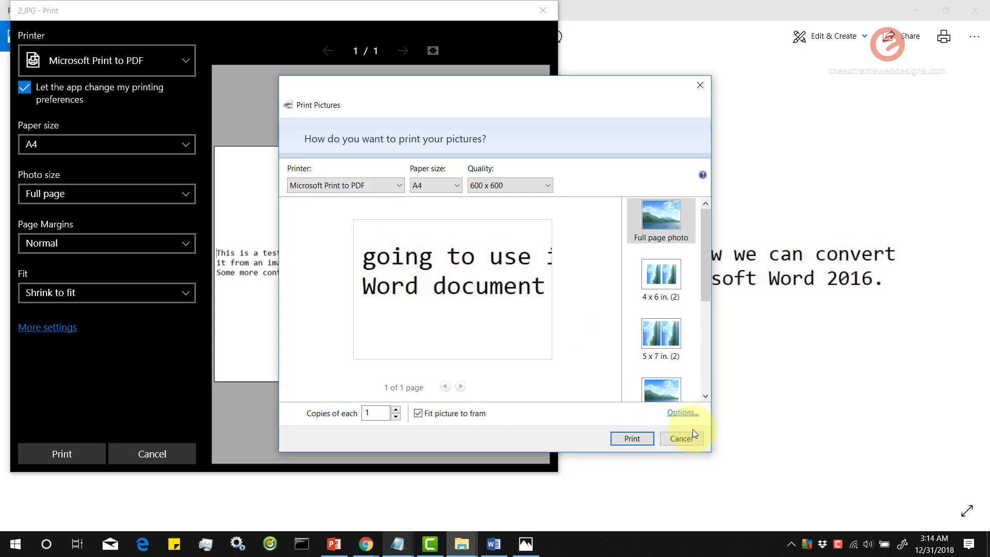
pyautogui.click(681, 438)
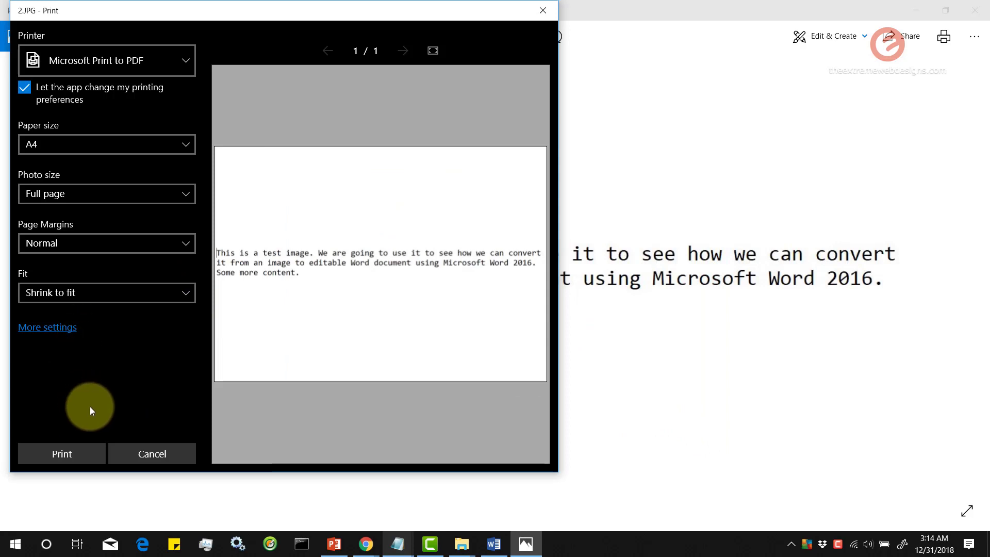
# Step: Print the screenshot to a PDF named 2 on the desktop and close Photos
pyautogui.click(87, 454)
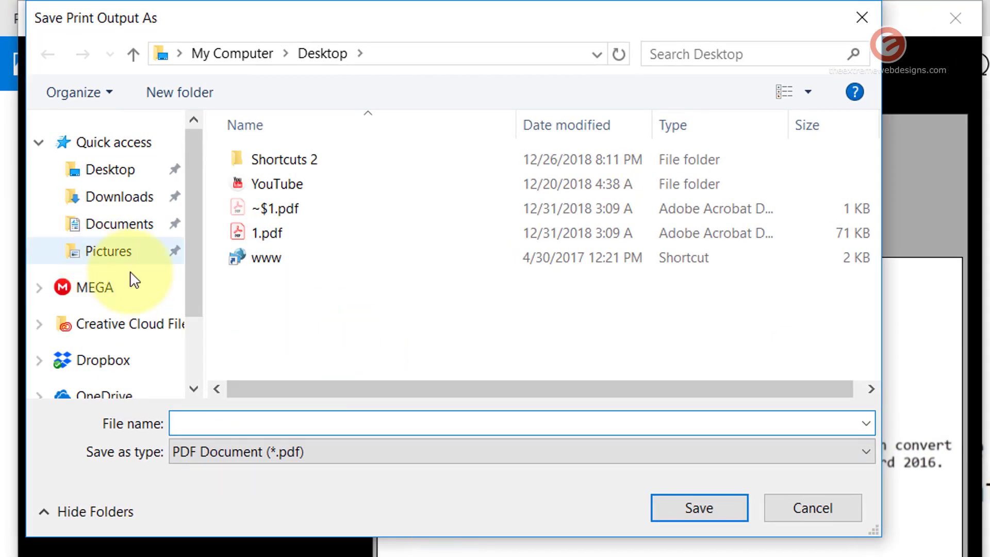
pyautogui.write('2')
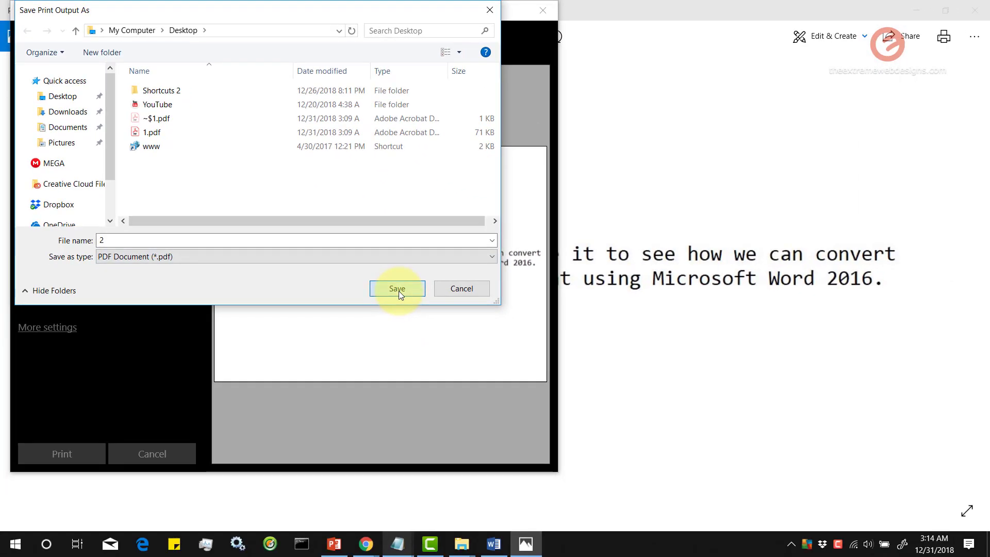
pyautogui.click(399, 291)
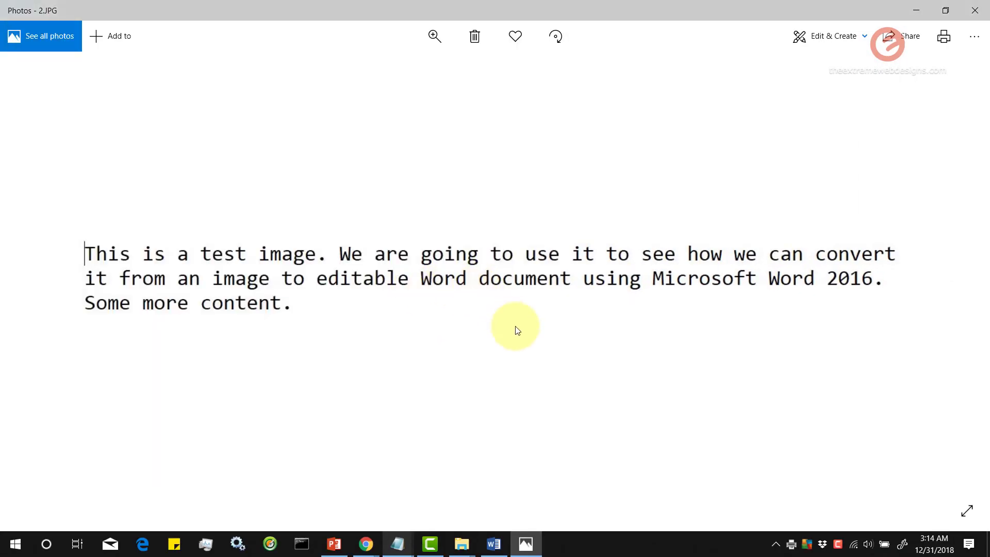
pyautogui.click(980, 8)
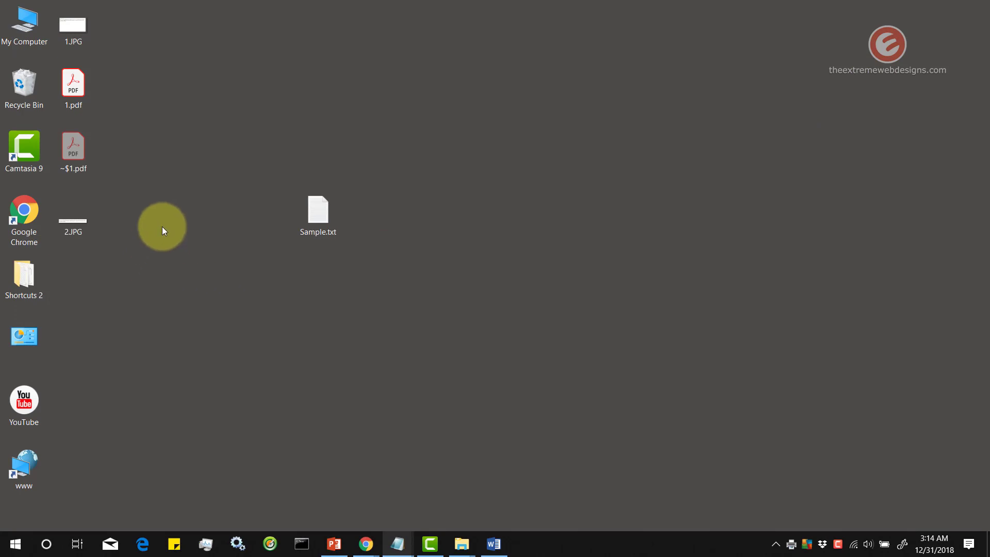
# Step: Refresh the desktop, check 2.pdf's paragraph in Acrobat Reader, then close it
pyautogui.rightClick(162, 227)
pyautogui.click(221, 261)
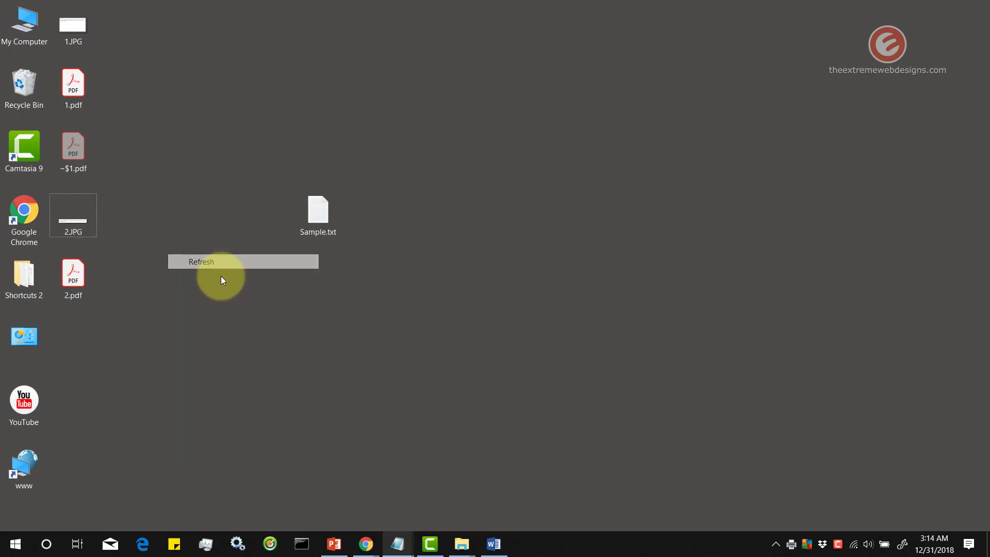
pyautogui.doubleClick(80, 279)
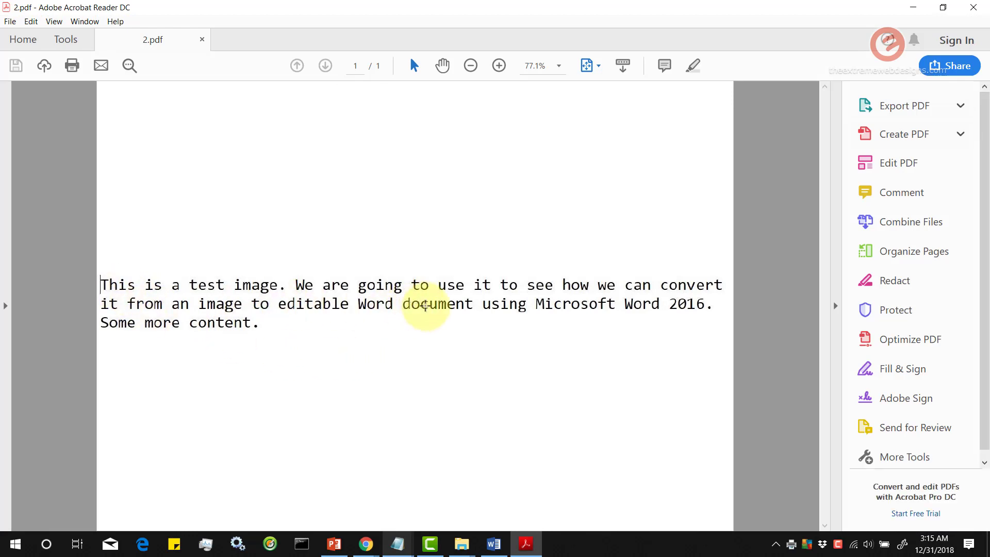
pyautogui.click(973, 7)
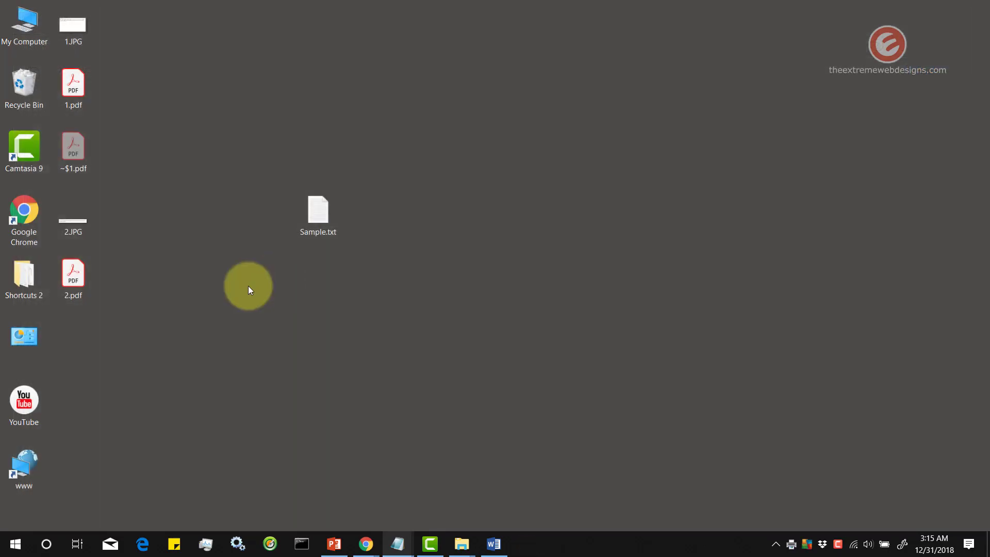
# Step: Open 2.pdf with Word from the desktop so it converts into an editable document
pyautogui.rightClick(172, 62)
pyautogui.click(238, 100)
pyautogui.rightClick(73, 283)
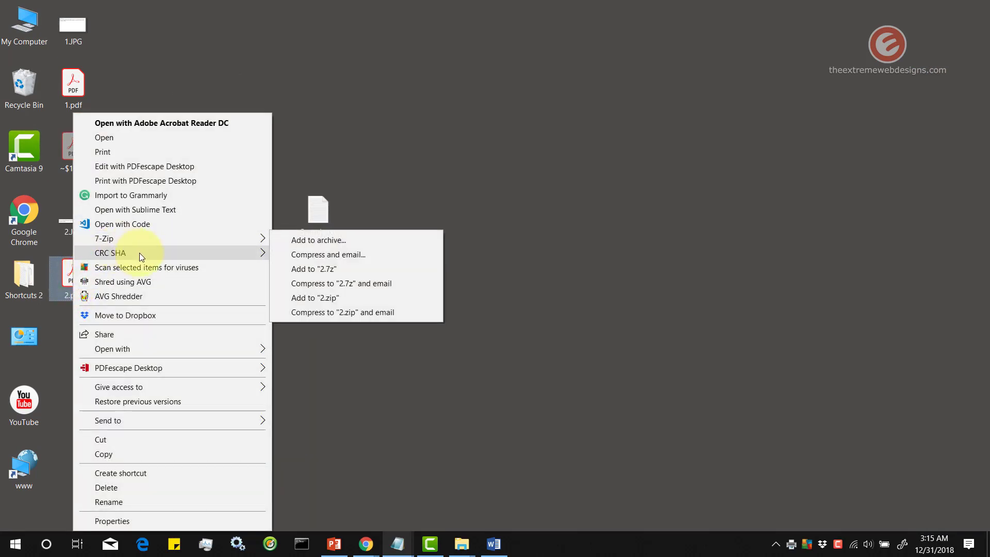
pyautogui.moveTo(115, 344)
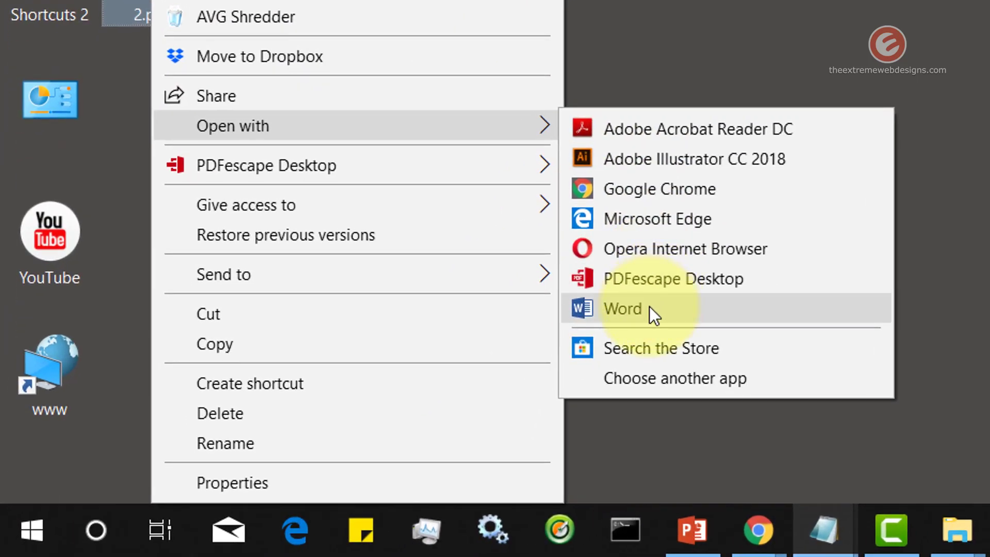
pyautogui.click(320, 435)
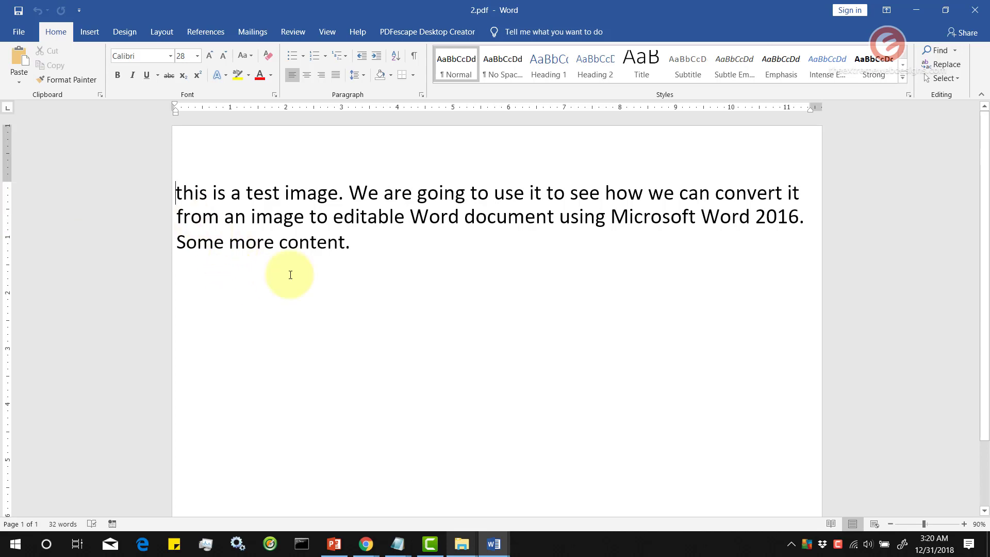
pyautogui.click(397, 543)
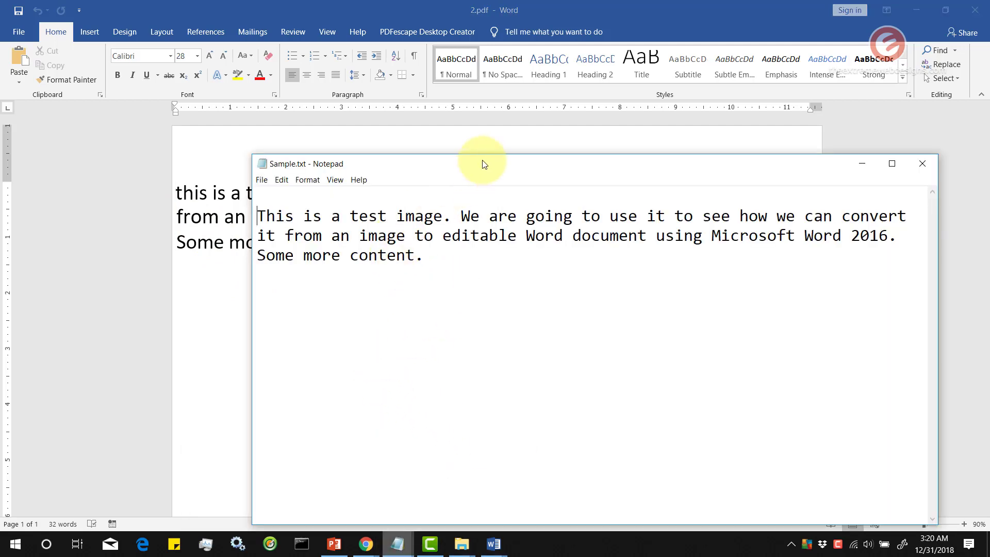
pyautogui.moveTo(485, 163); pyautogui.dragTo(419, 261)
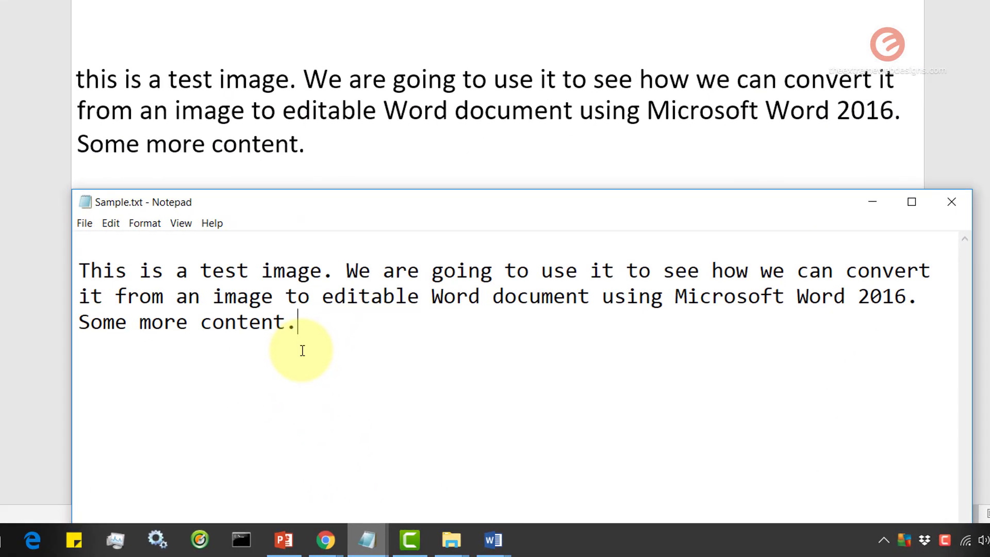
pyautogui.moveTo(294, 321); pyautogui.dragTo(78, 267)
pyautogui.click(299, 364)
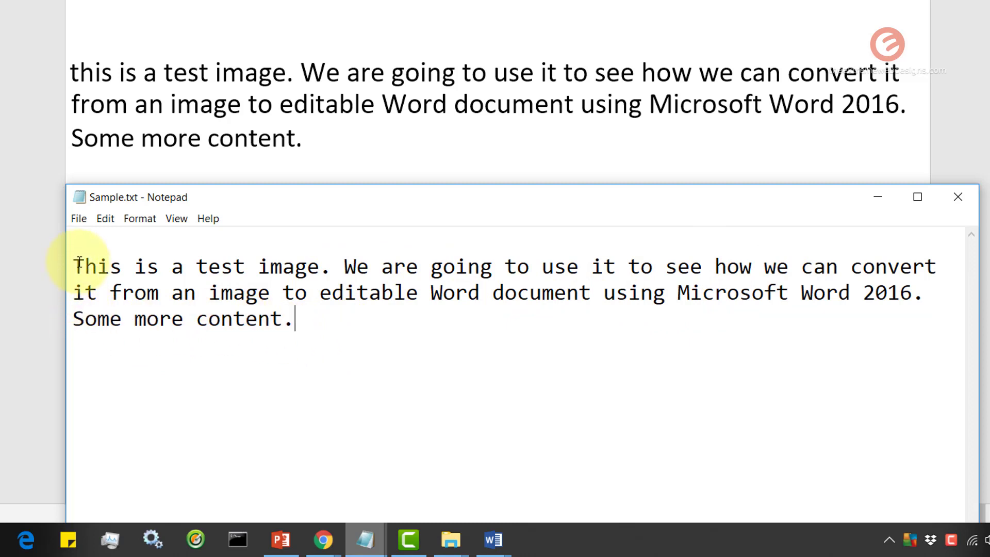
pyautogui.moveTo(74, 266); pyautogui.dragTo(85, 266)
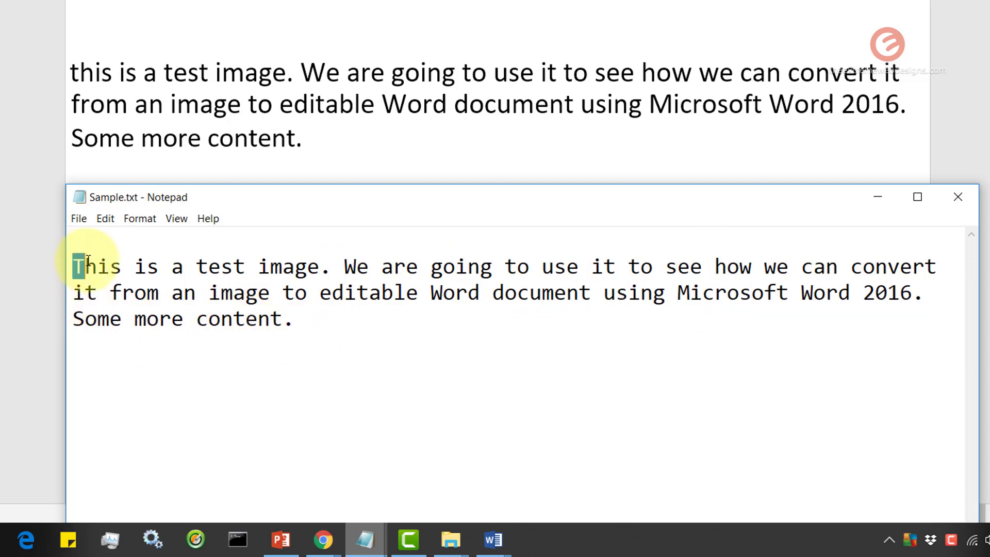
pyautogui.click(80, 268)
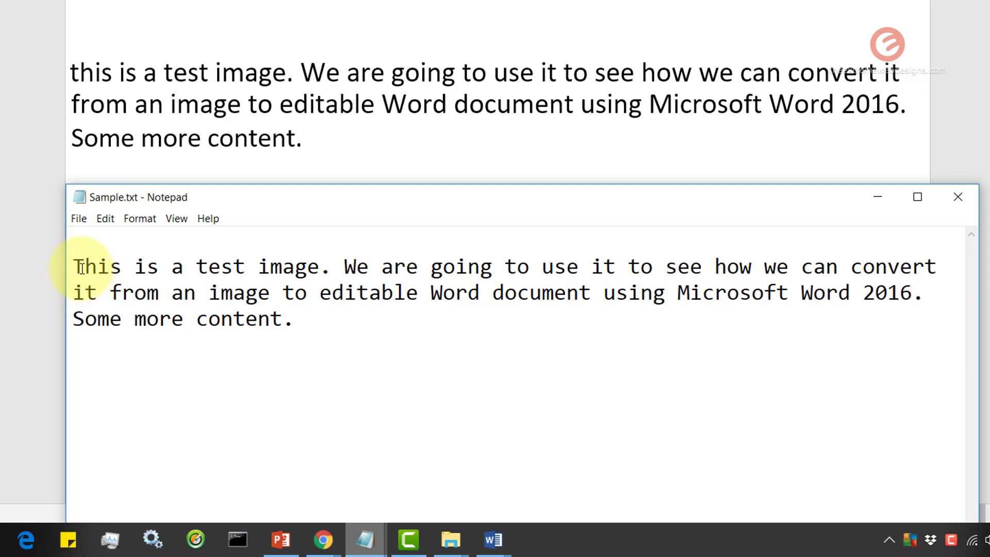
pyautogui.moveTo(81, 268); pyautogui.dragTo(54, 260)
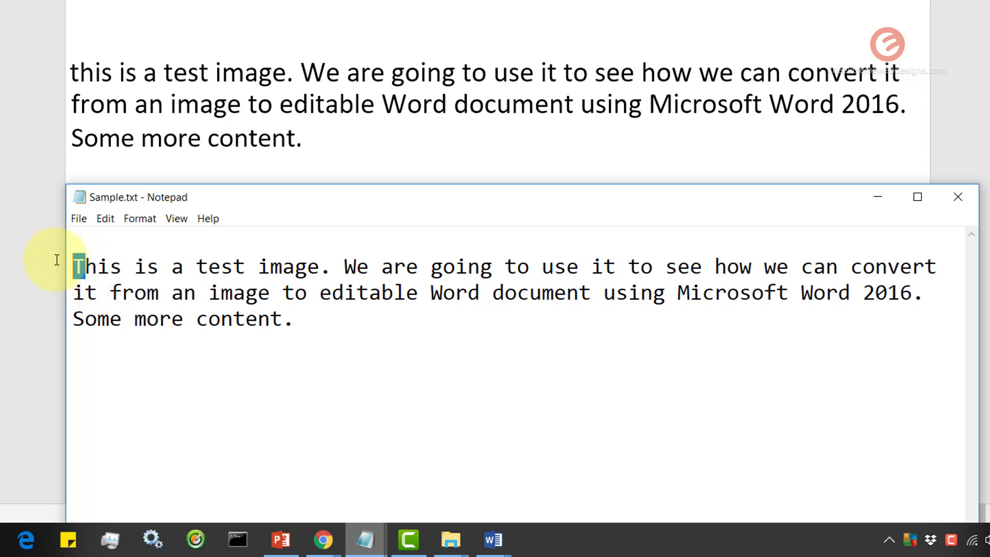
pyautogui.click(74, 78)
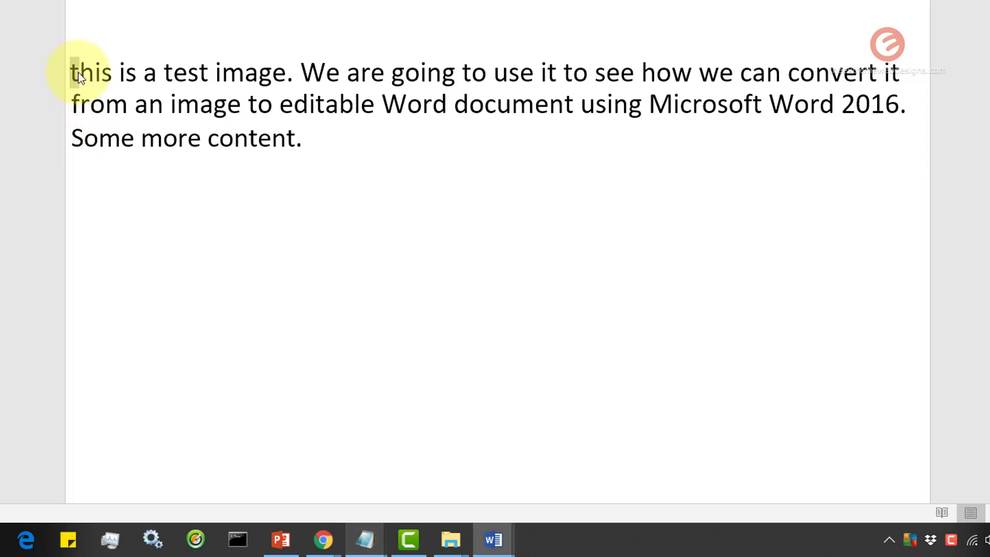
pyautogui.click(280, 244)
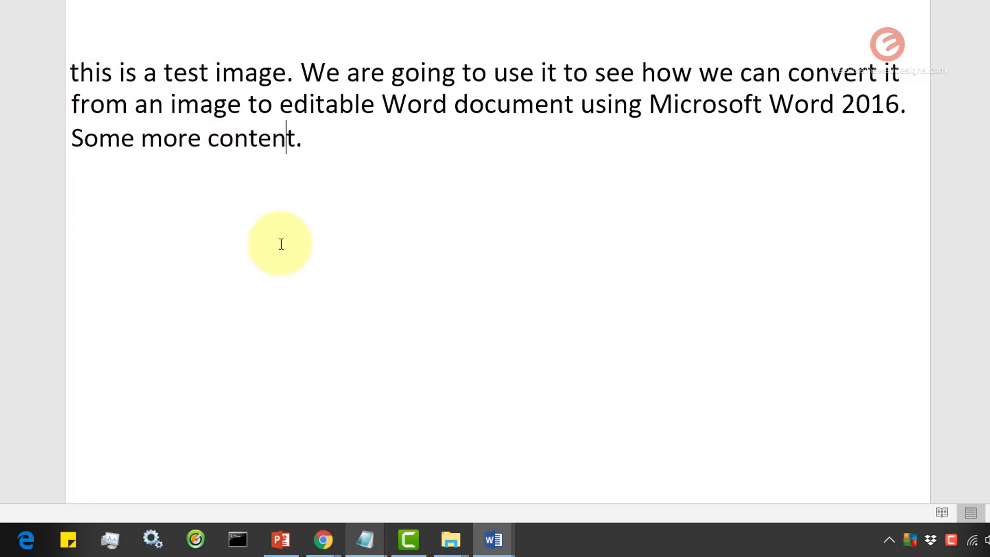